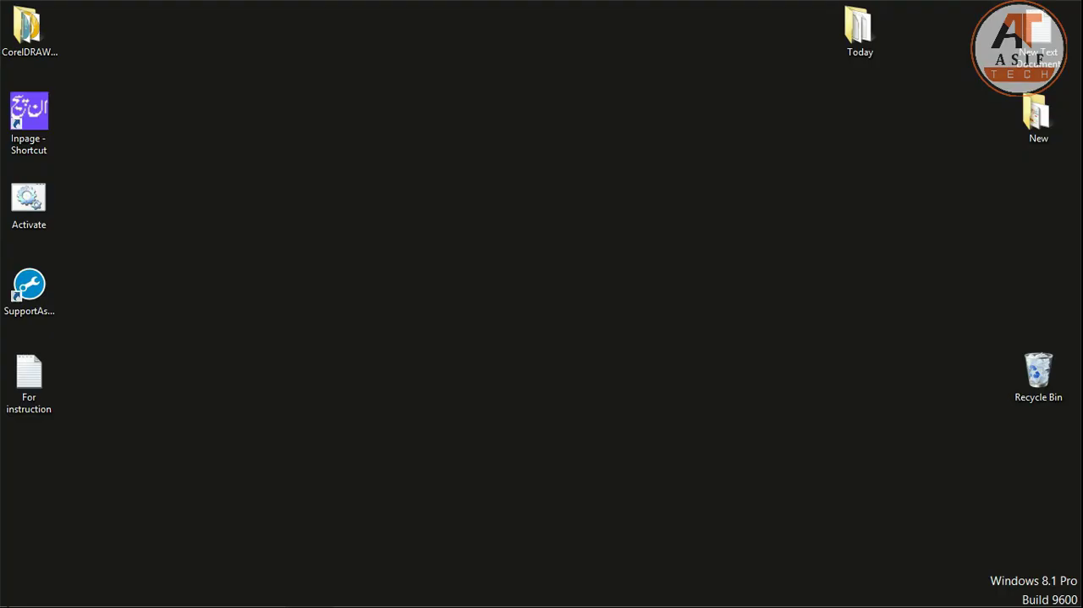
- Launch Wondershare Filmora Scrn and open its screen recorder from the editor
click(21, 593)
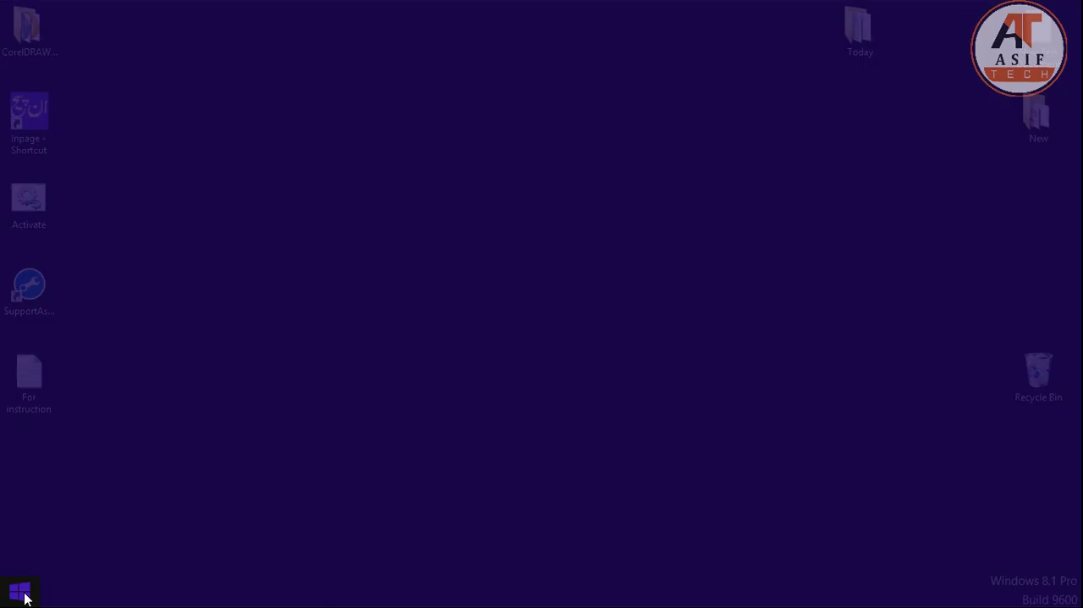
text(wondershare Filmora Scrn)
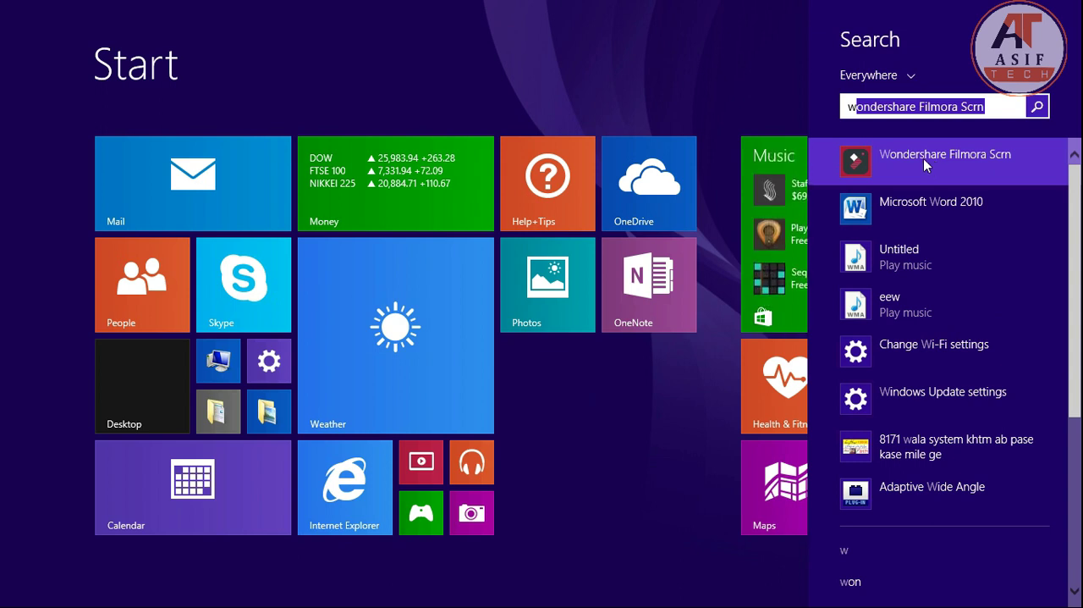
key(Return)
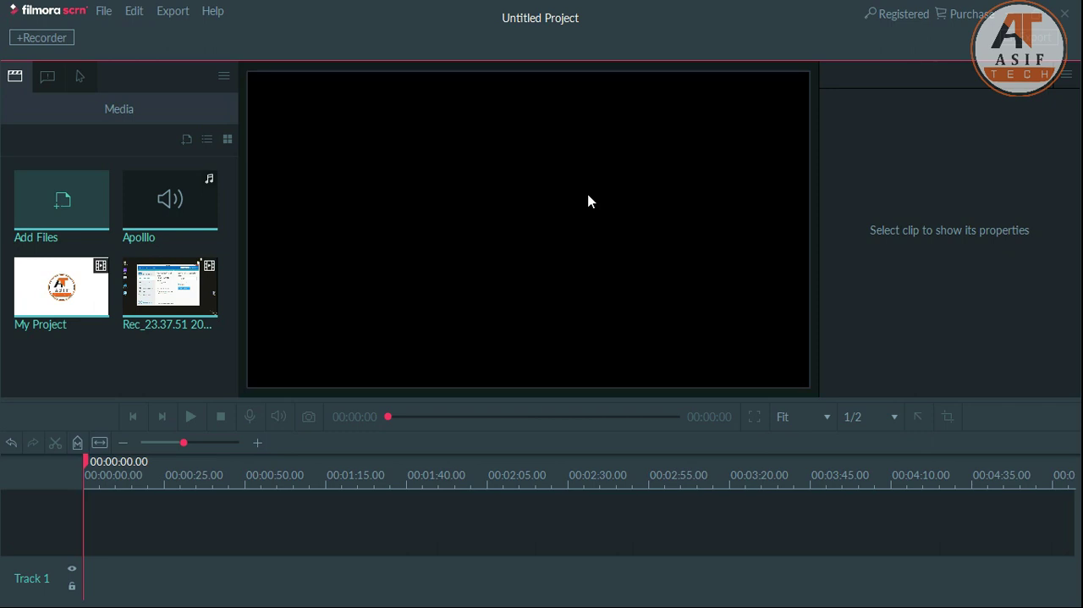
click(37, 46)
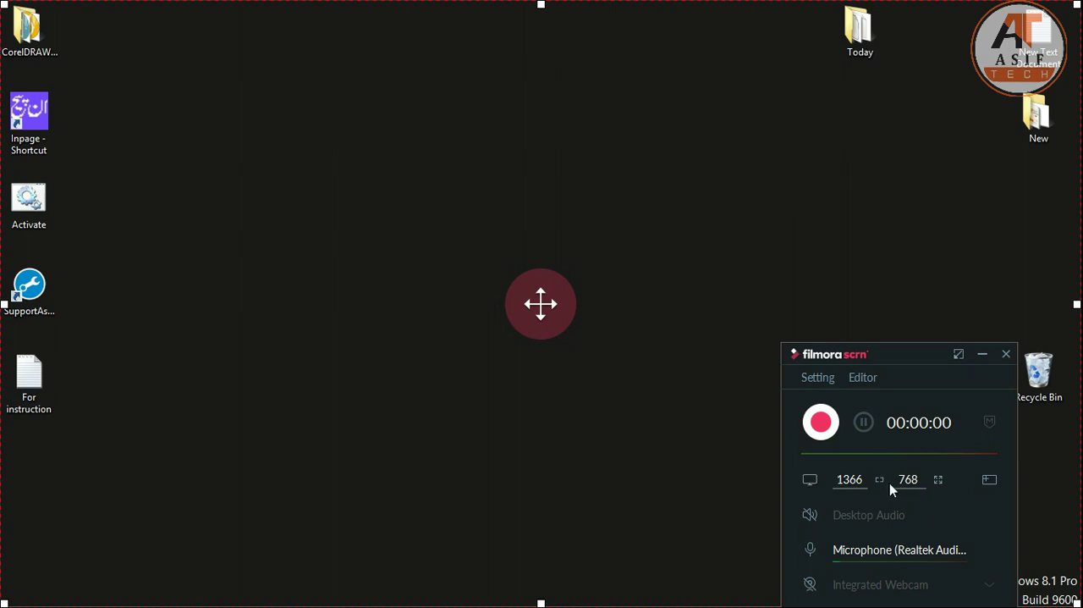
- Take the recording area out of full screen and shrink it to about 907 by 540 pixels
click(938, 483)
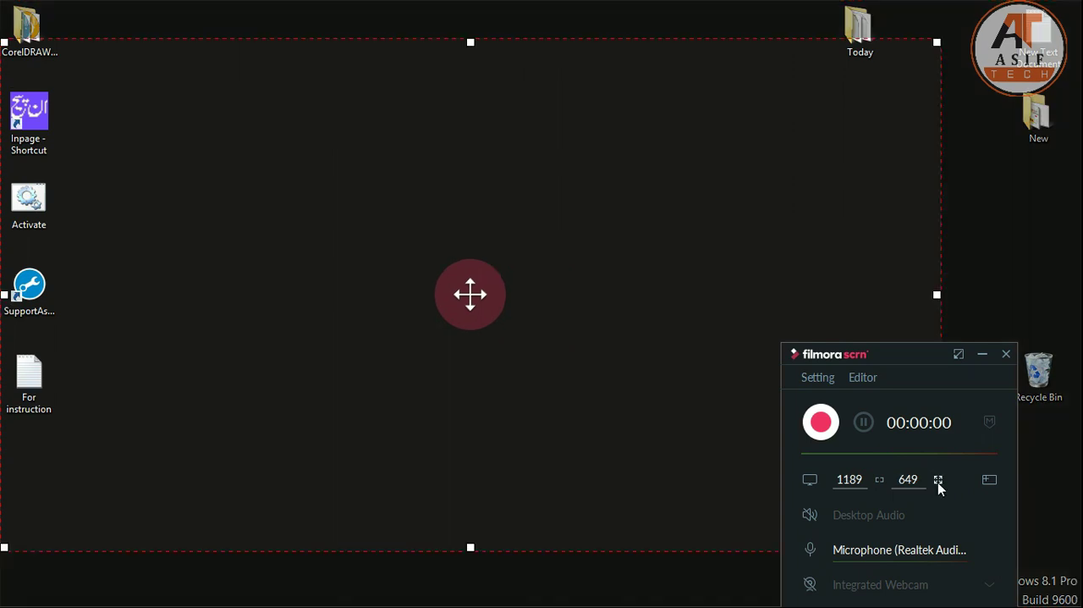
click(938, 483)
click(939, 483)
drag(935, 44, 713, 128)
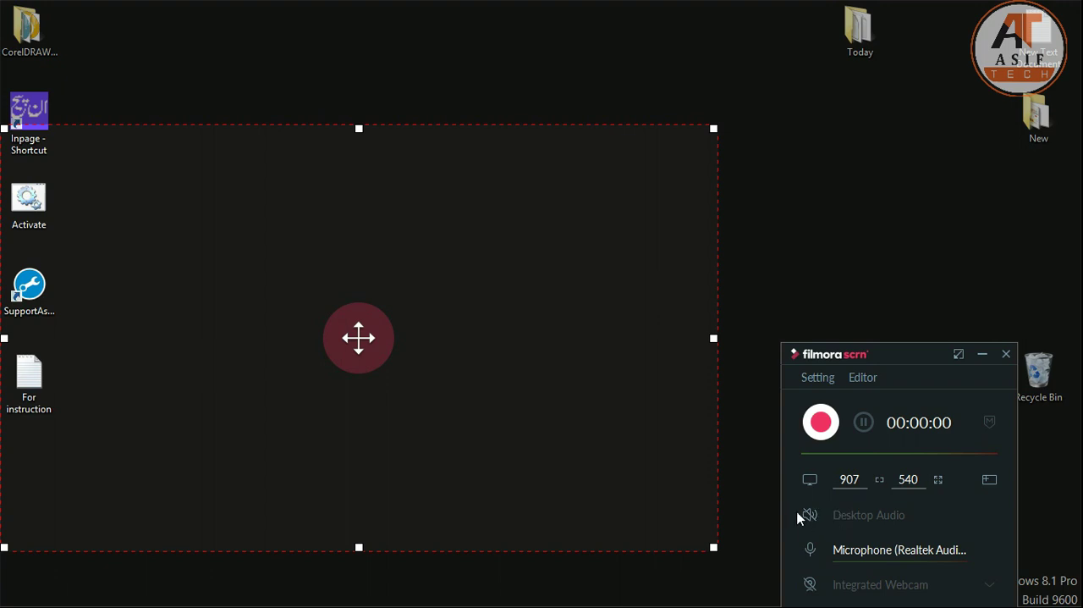
- Review the recorder's Advanced setup options, including the recording save folder, and return to the capture controls
mouse_move(812, 552)
mouse_move(937, 557)
click(817, 377)
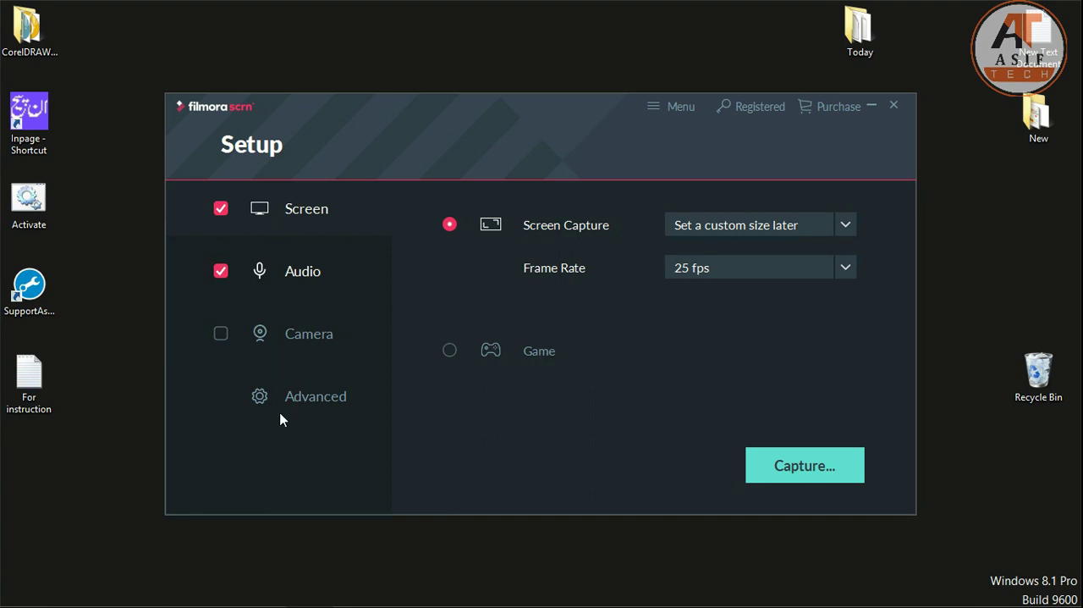
click(297, 397)
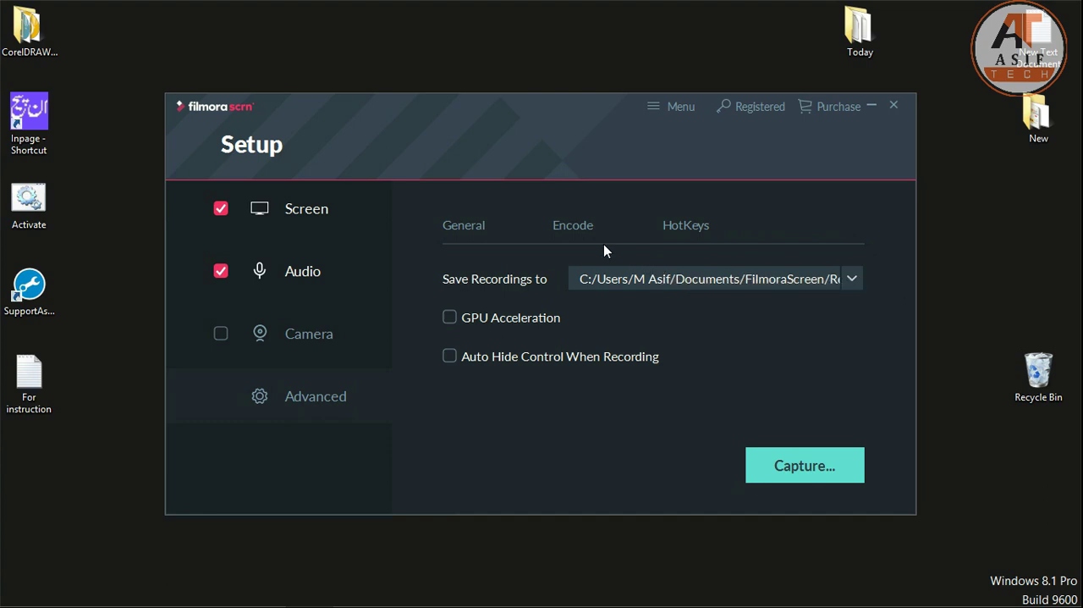
click(805, 466)
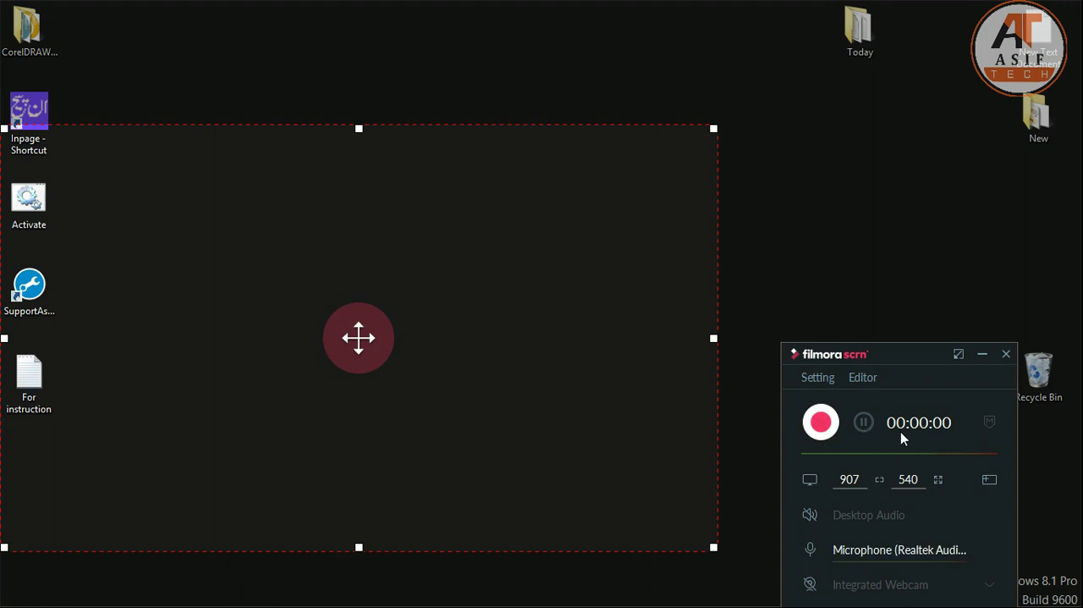
- View the recorder's options in the system's hidden notification icons without choosing any, and switch to the video editor
mouse_move(967, 547)
mouse_move(687, 599)
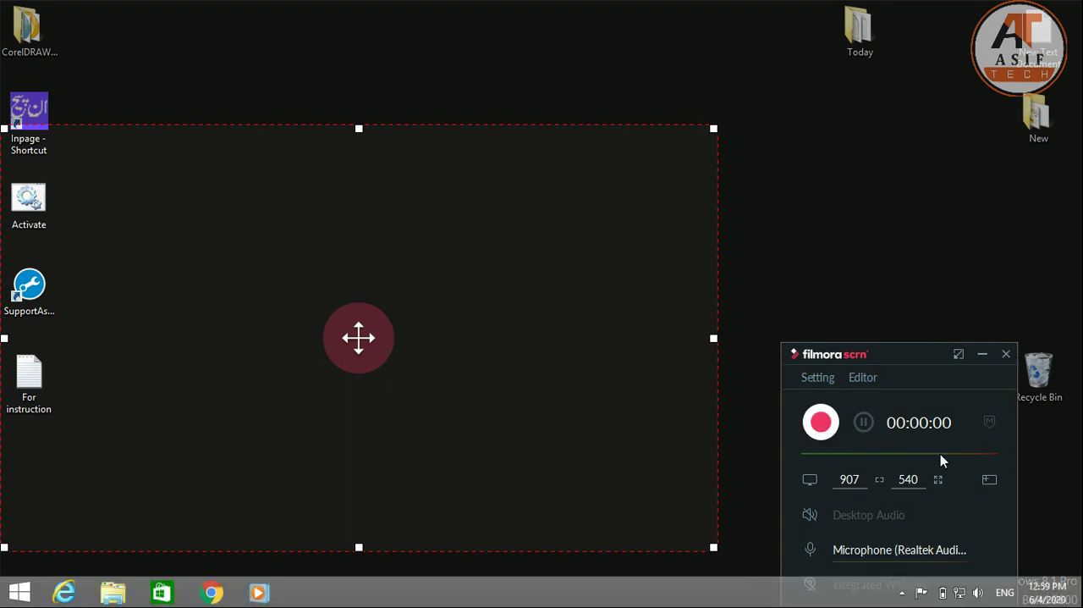
click(904, 593)
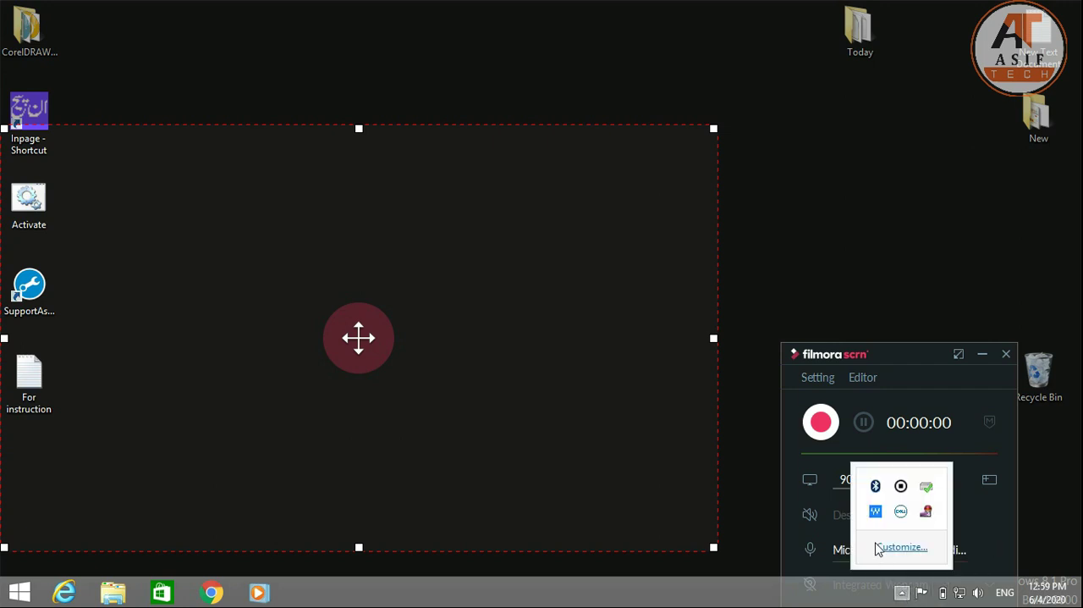
right_click(901, 488)
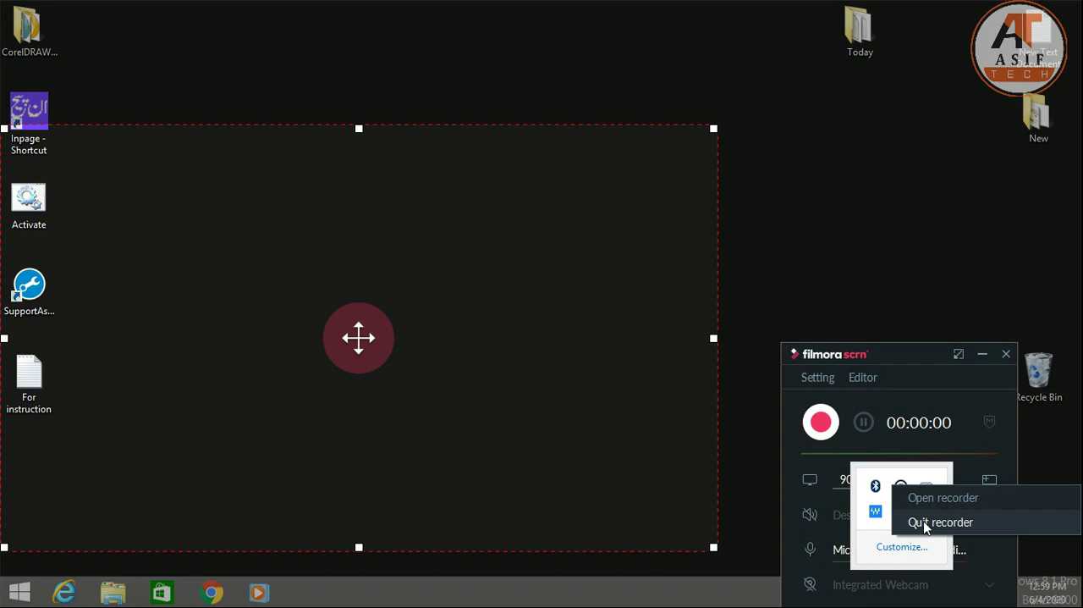
click(866, 258)
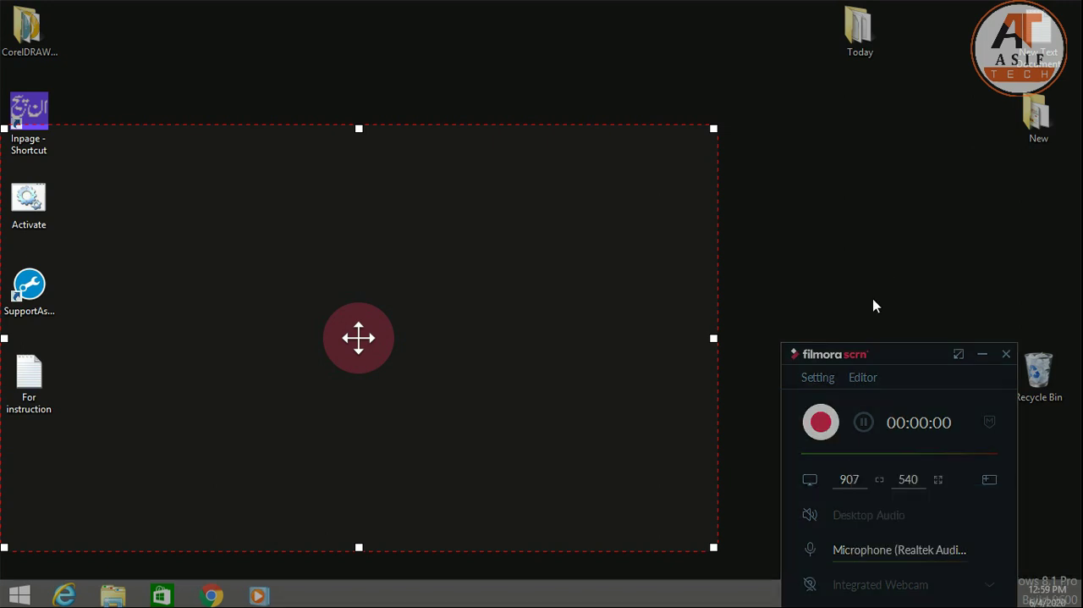
click(862, 377)
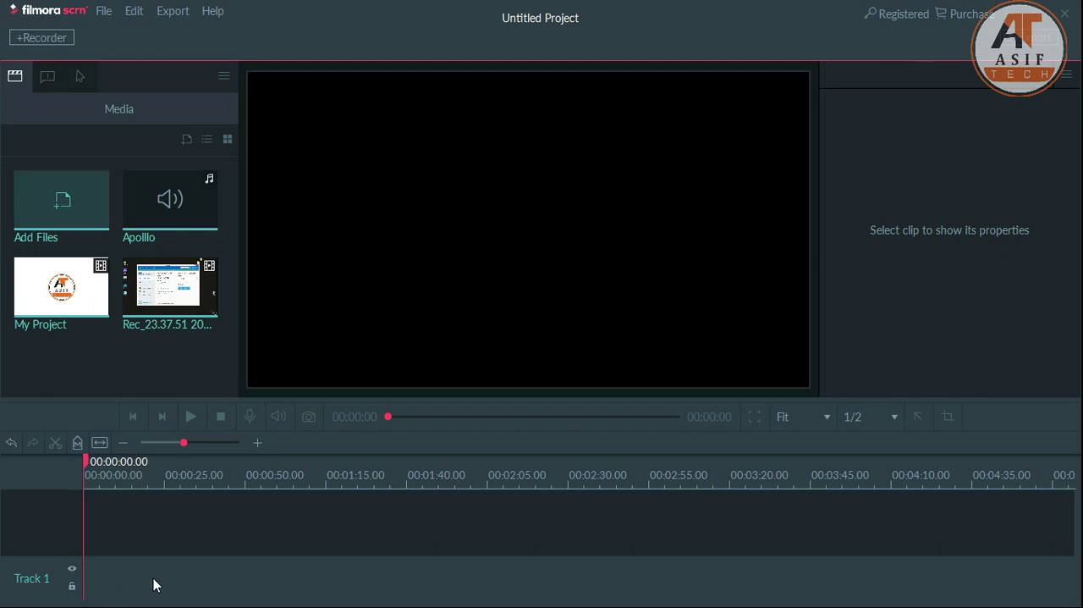
- Switch to File Explorer and open the RecordFiles folder inside Documents > FilmoraScreen
key(super+d)
mouse_move(150, 603)
click(113, 593)
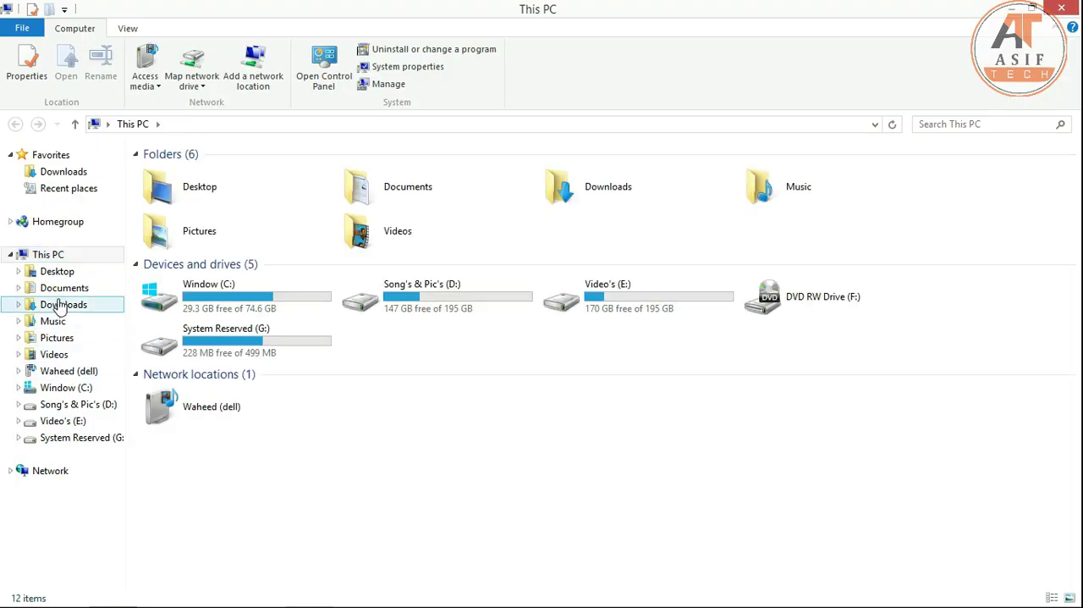
click(66, 289)
click(237, 223)
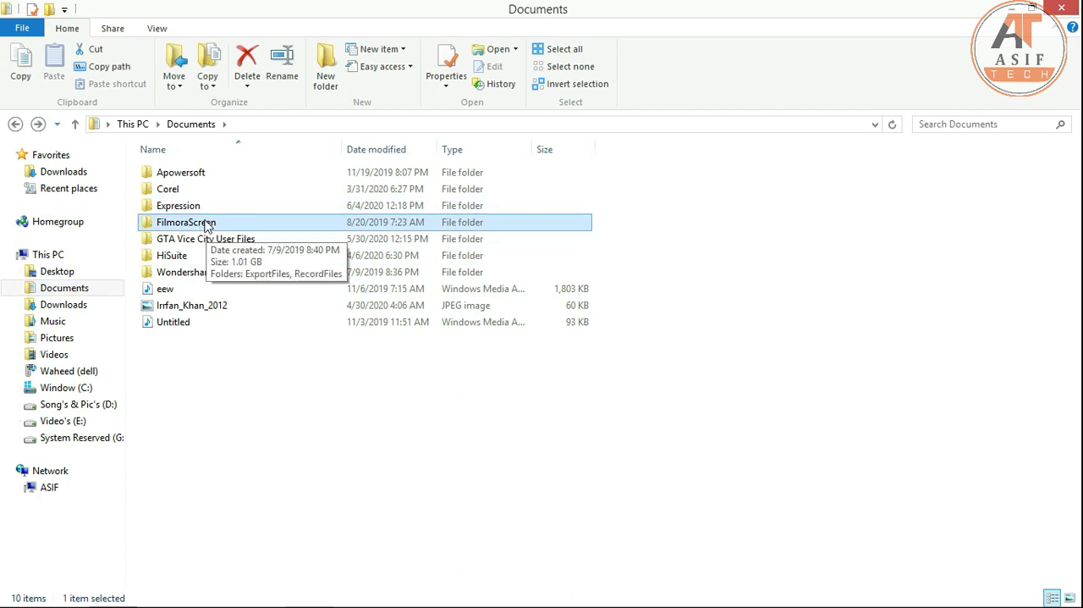
double_click(207, 225)
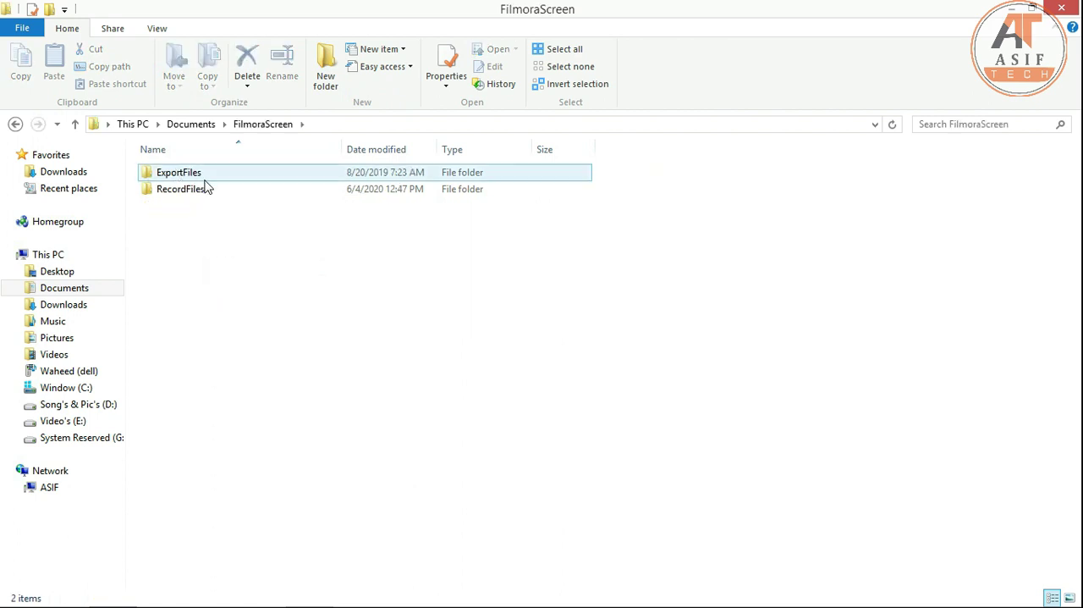
click(203, 188)
double_click(204, 191)
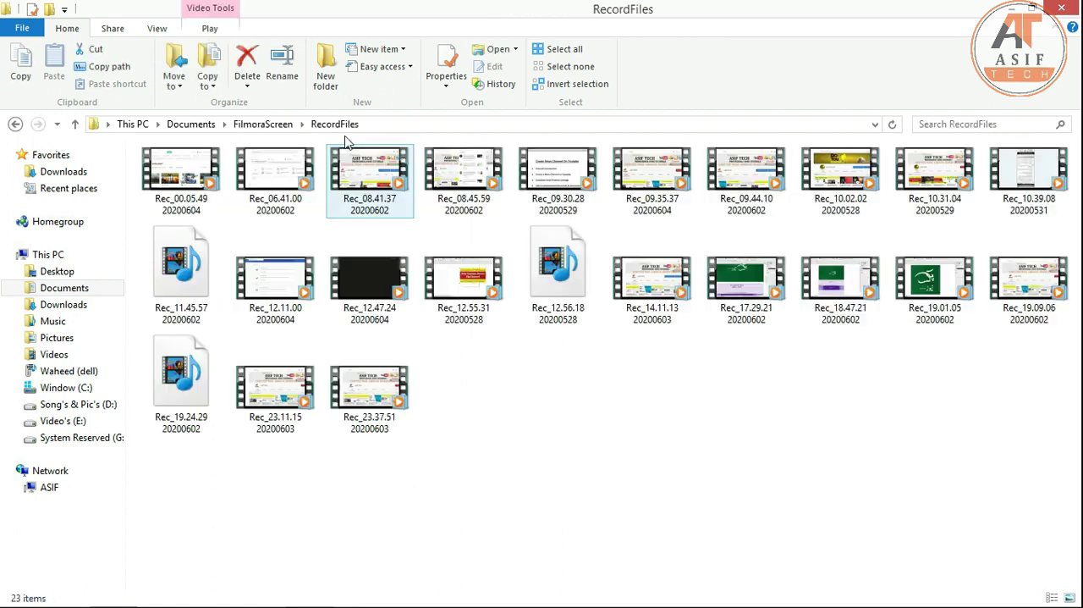
- Look inside the ExportFiles folder, close File Explorer and switch back to the Filmora Scrn editor
click(16, 124)
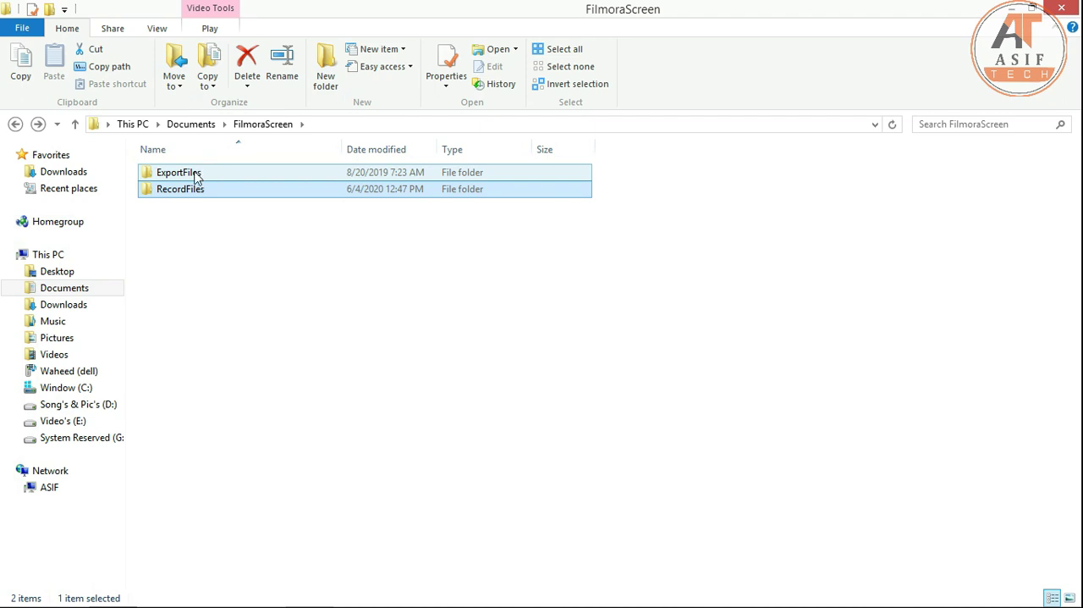
double_click(195, 176)
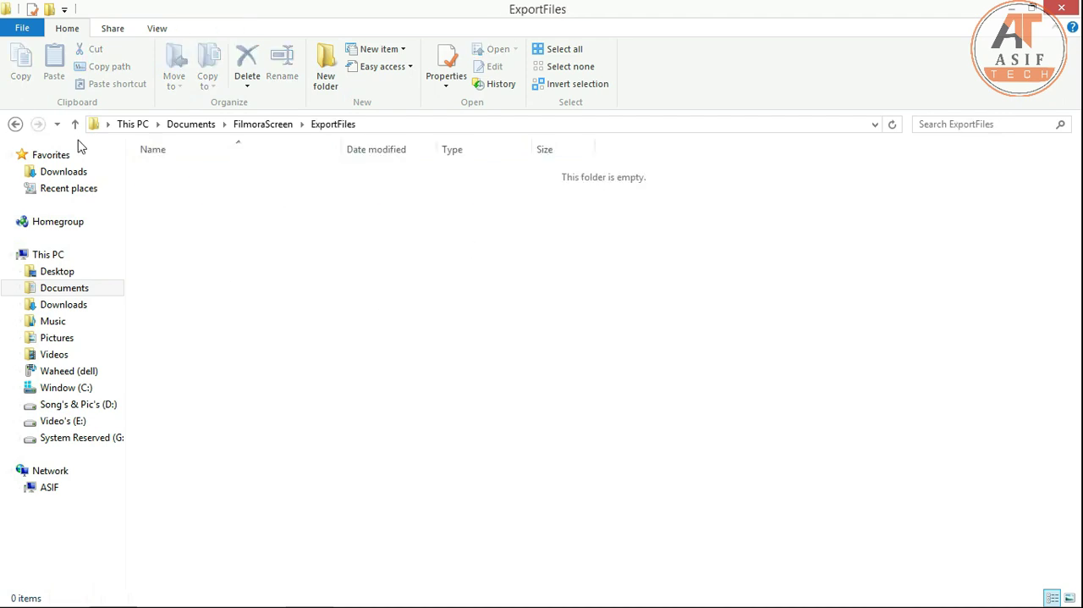
click(15, 124)
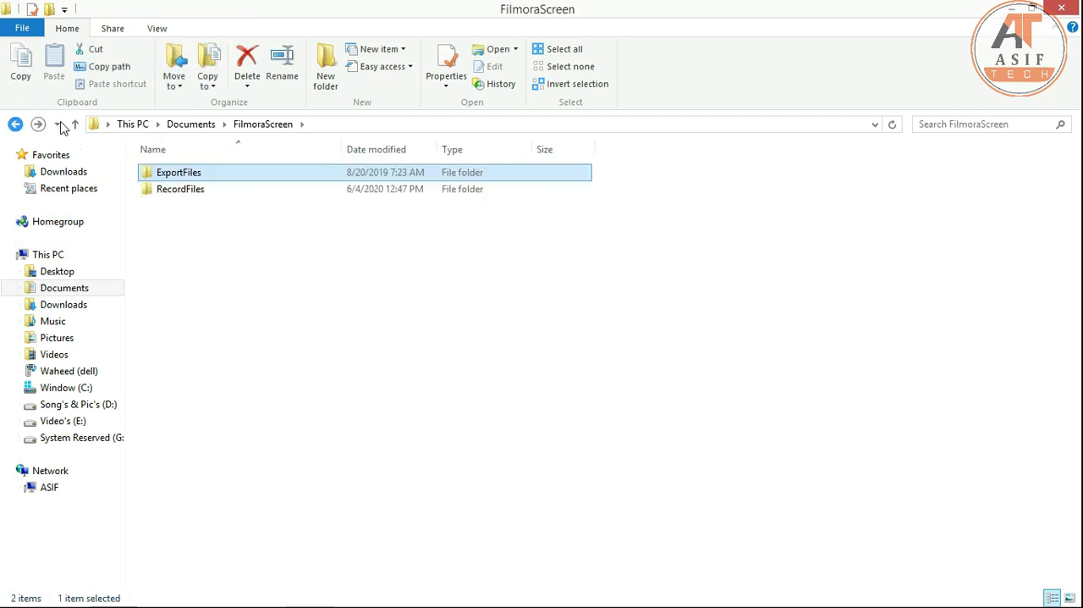
click(1061, 16)
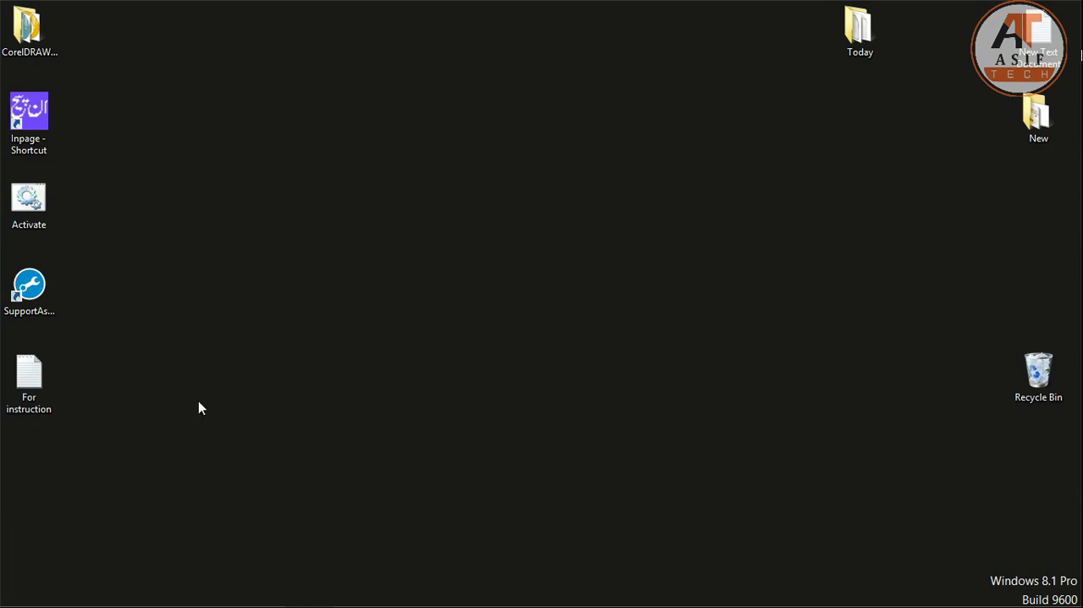
click(311, 591)
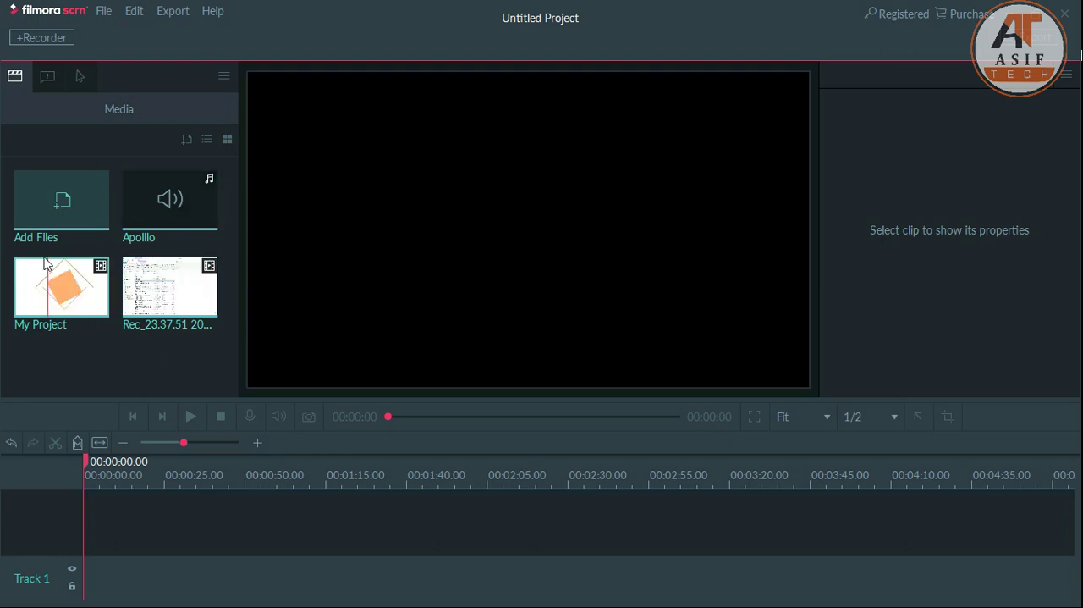
- Import the "gmail live call" video into the media library and remove it again
click(61, 214)
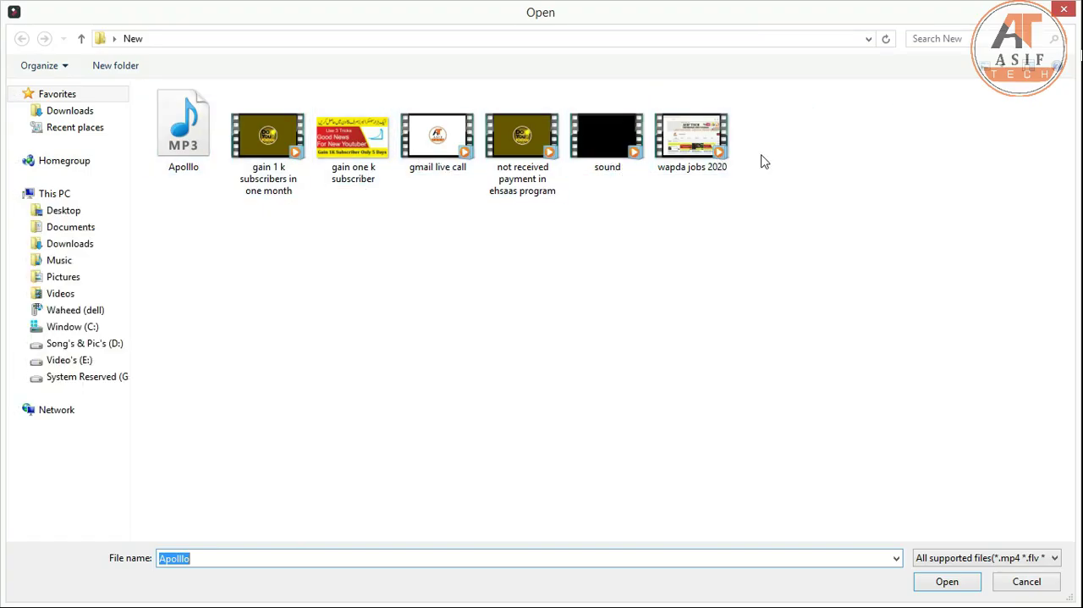
double_click(428, 150)
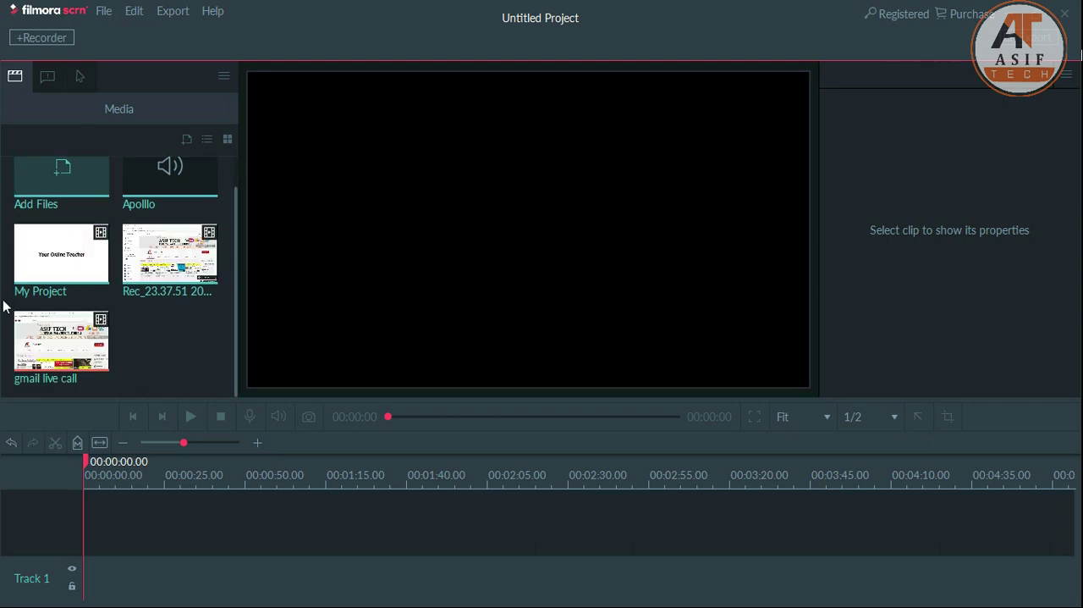
click(62, 343)
key(Delete)
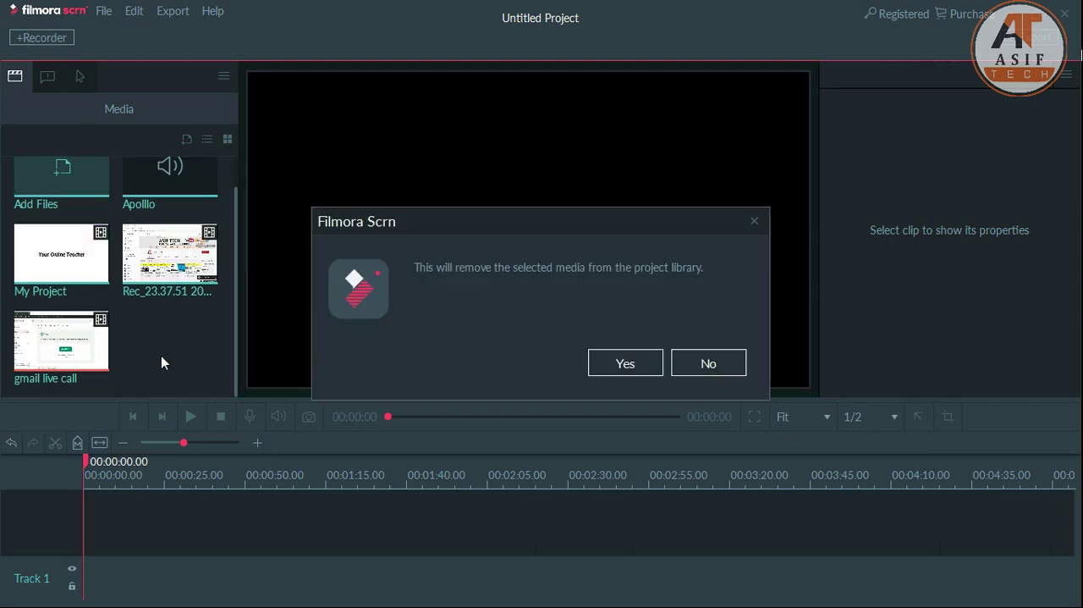
click(625, 363)
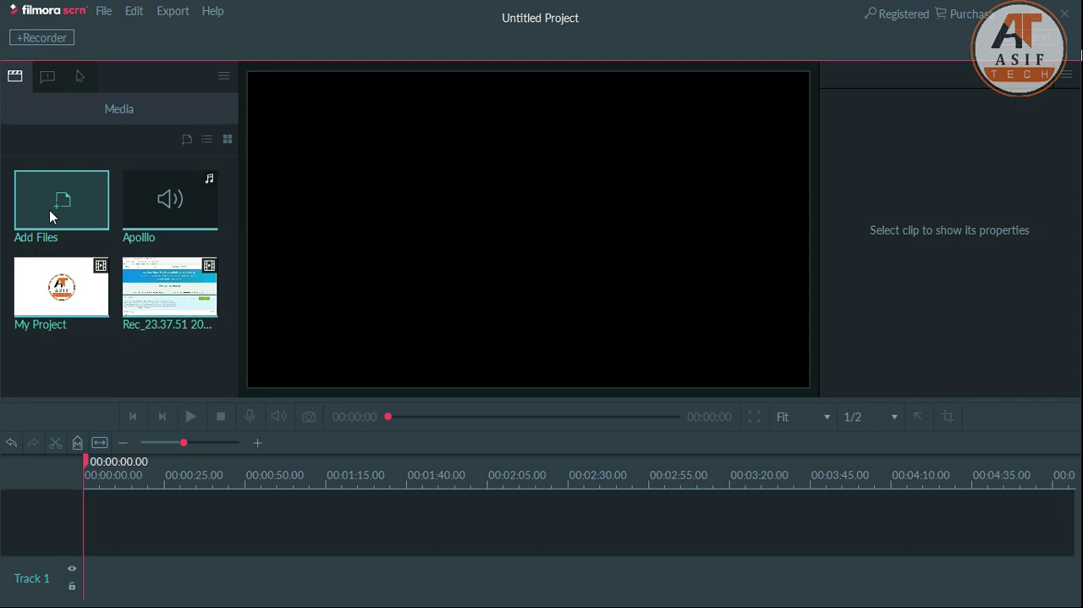
- Place the My Project clip at the start of Track 2 and the Rec_23.37.51 20200603 recording directly after it on the timeline
drag(61, 288, 85, 543)
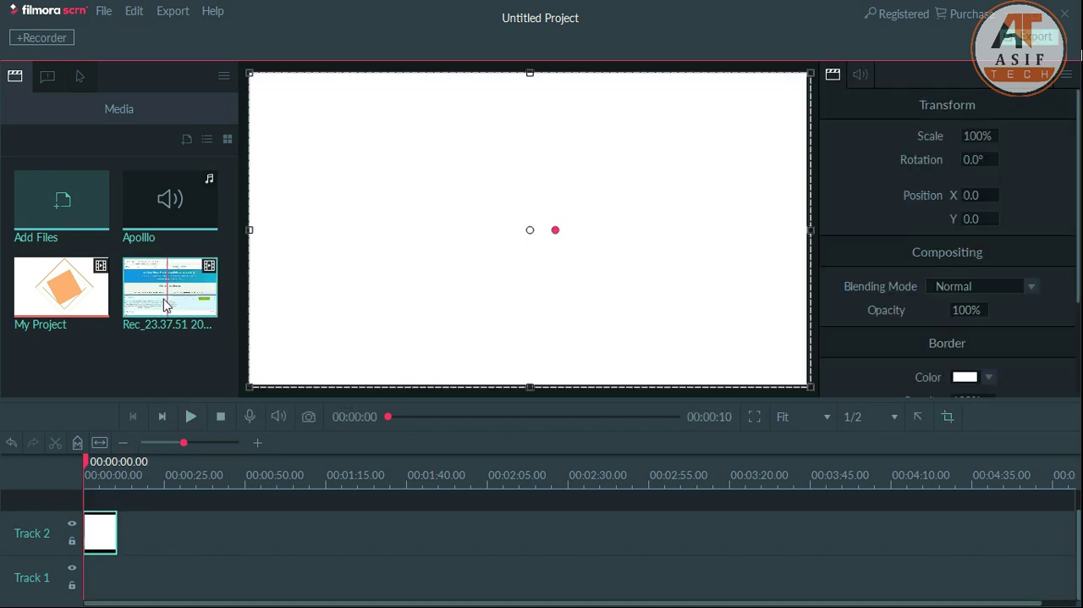
drag(146, 326, 114, 570)
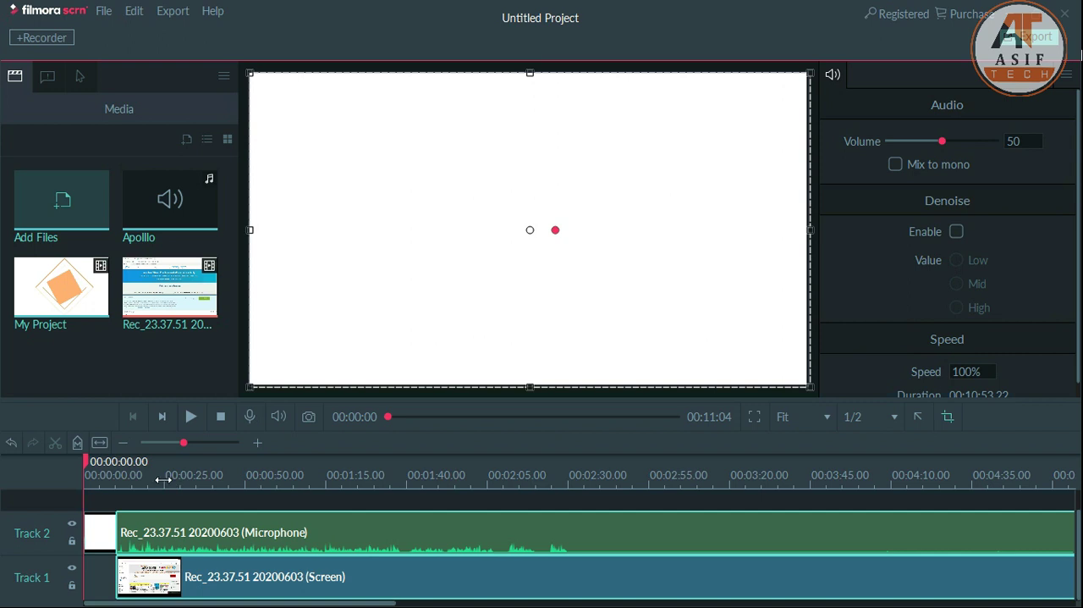
- Move the playhead to about 24 seconds and select only the recording's microphone clip on Track 2
click(162, 479)
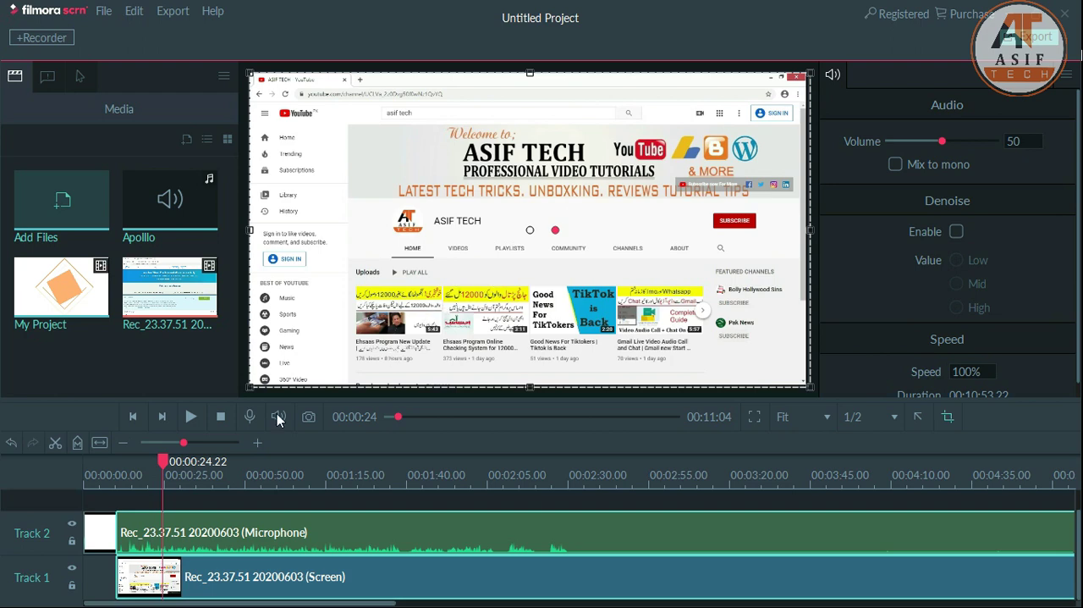
click(142, 501)
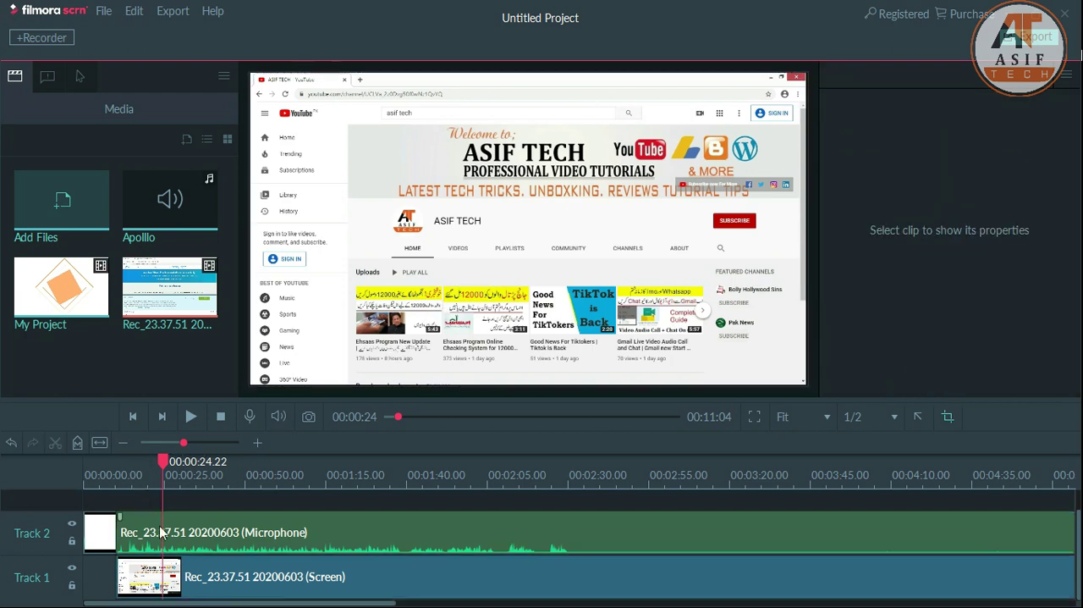
click(379, 537)
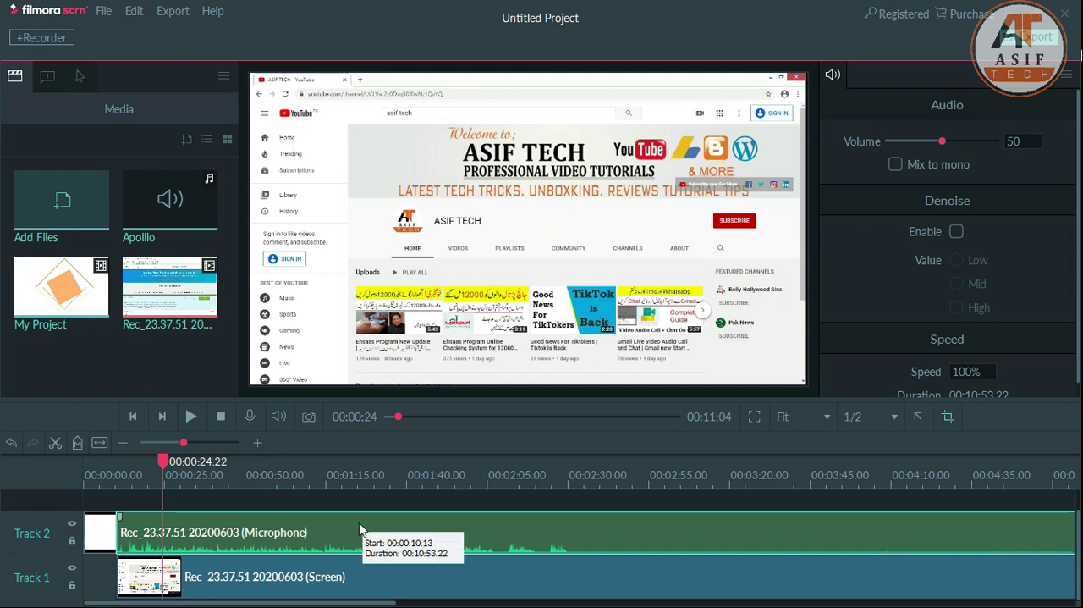
- Play a short stretch of the timeline starting at about 14 seconds and stop playback
click(134, 482)
click(131, 483)
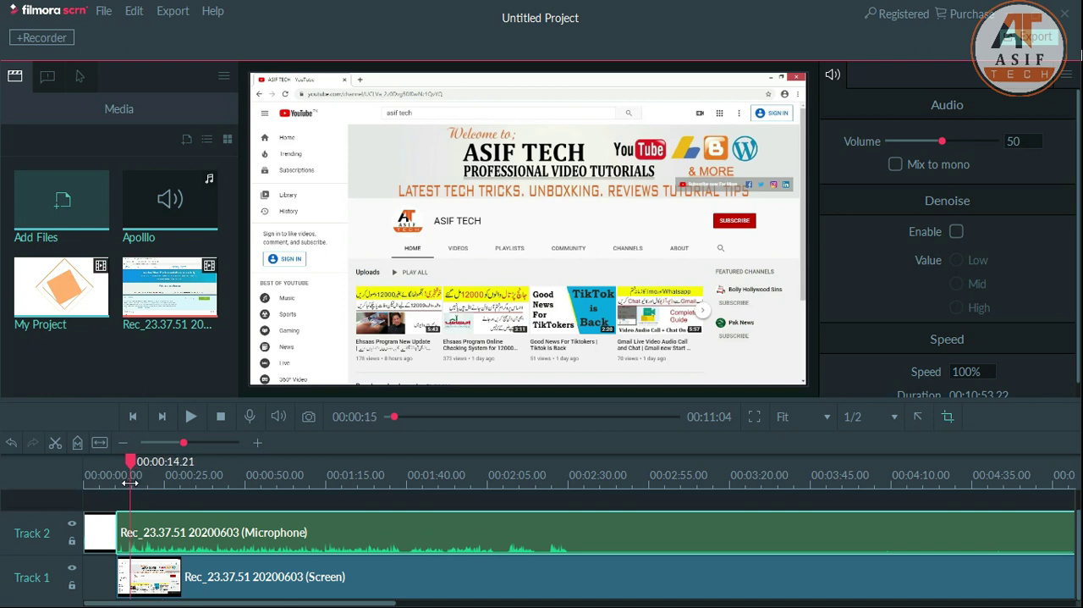
click(127, 483)
key(space)
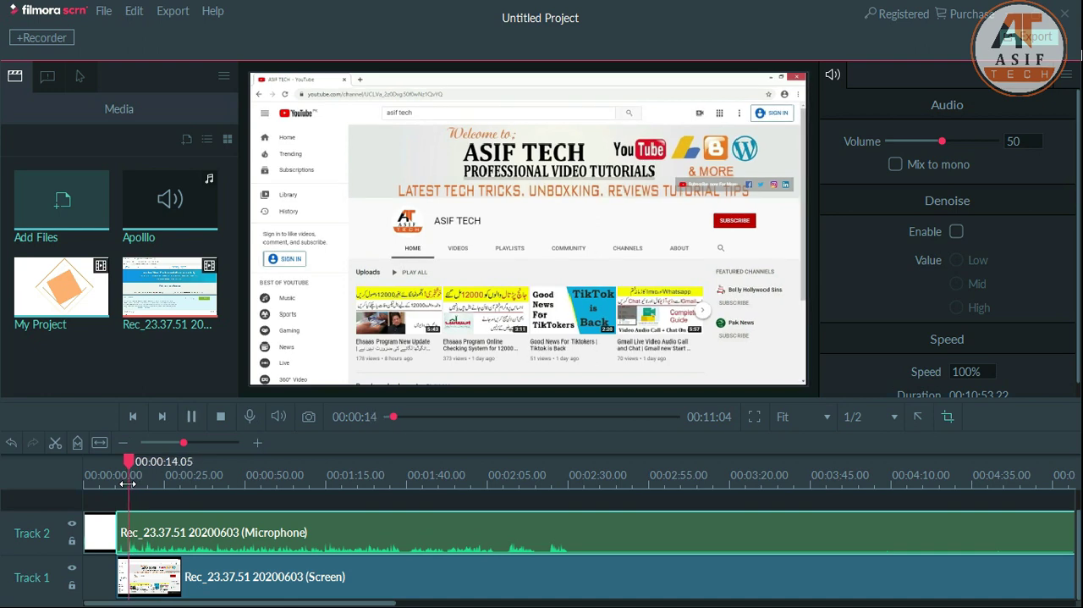
key(space)
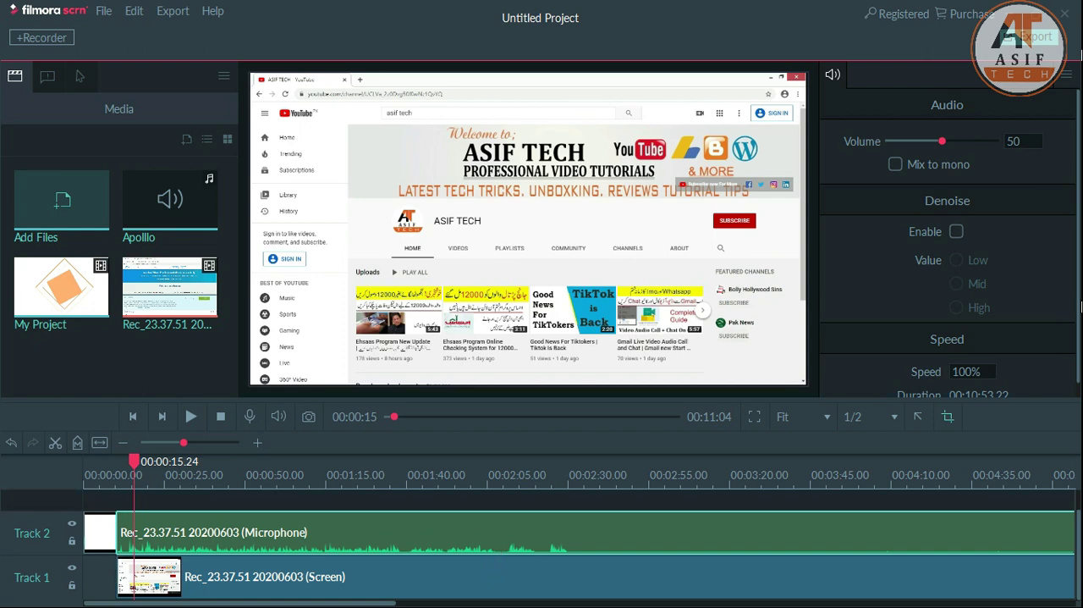
- Enable denoise at Low for the recording's microphone clip and play a short stretch from about 13 seconds
scroll(494, 565, right, 1)
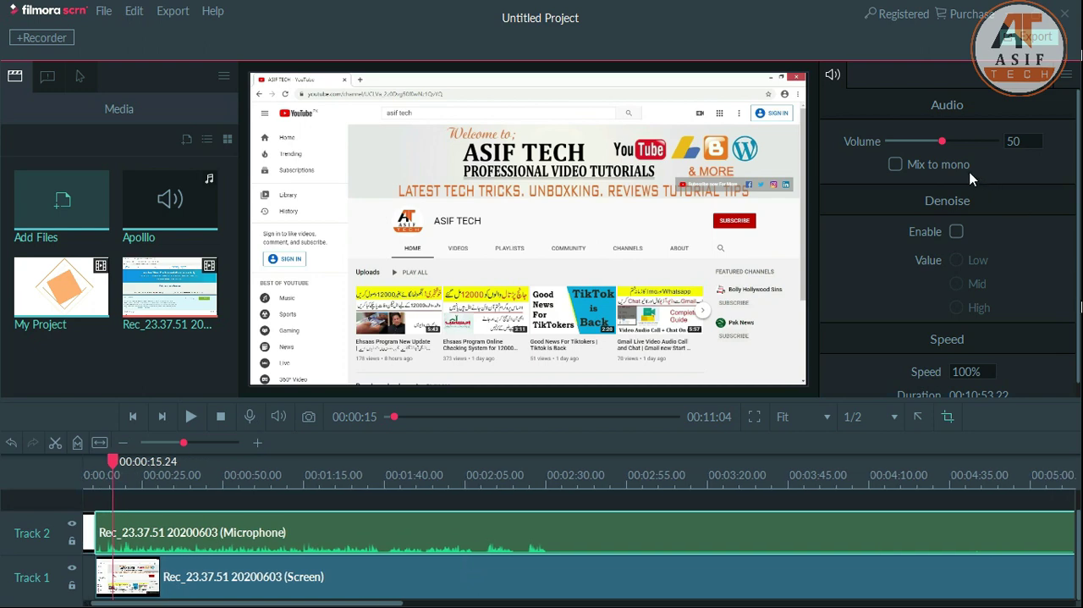
click(956, 232)
click(957, 261)
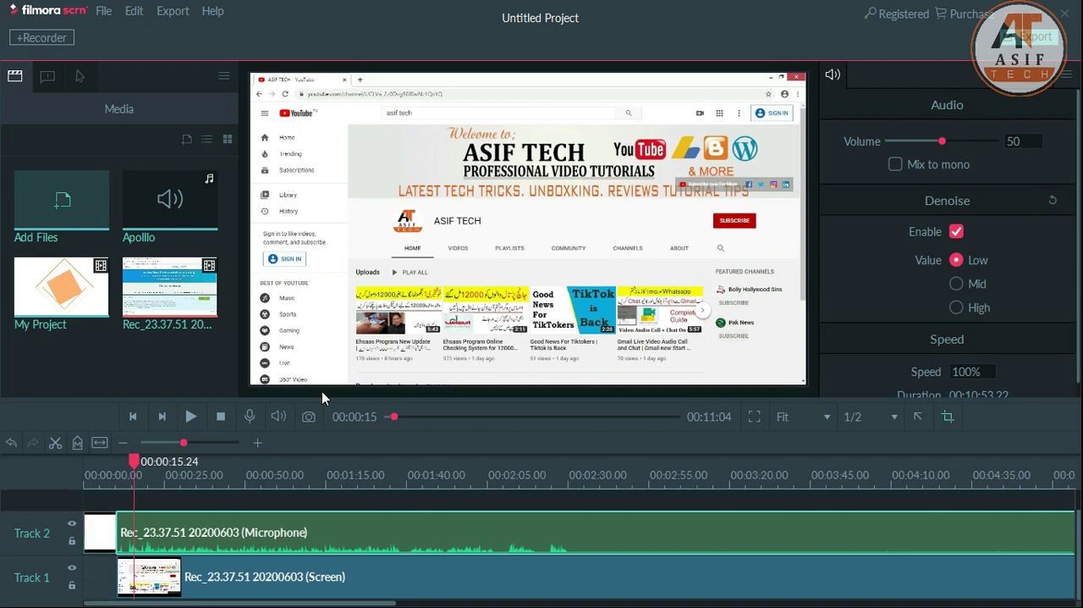
click(128, 485)
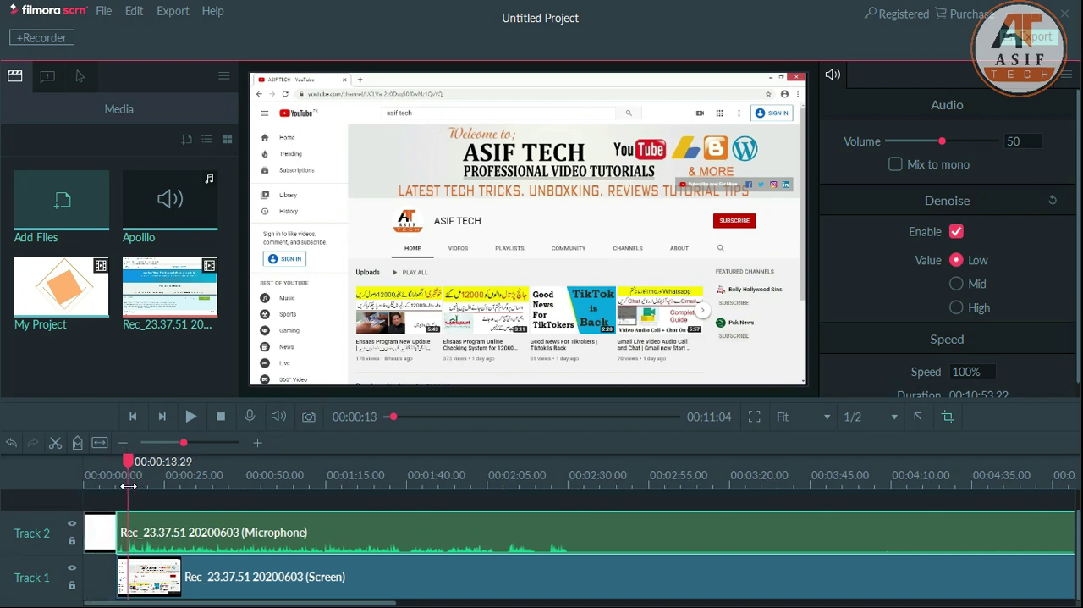
click(191, 416)
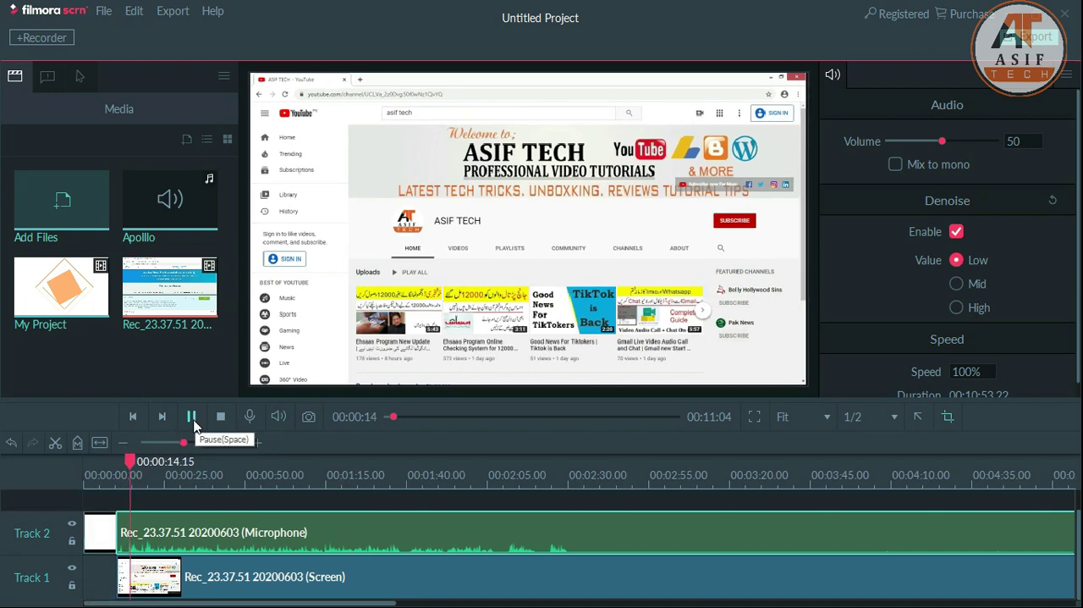
click(193, 423)
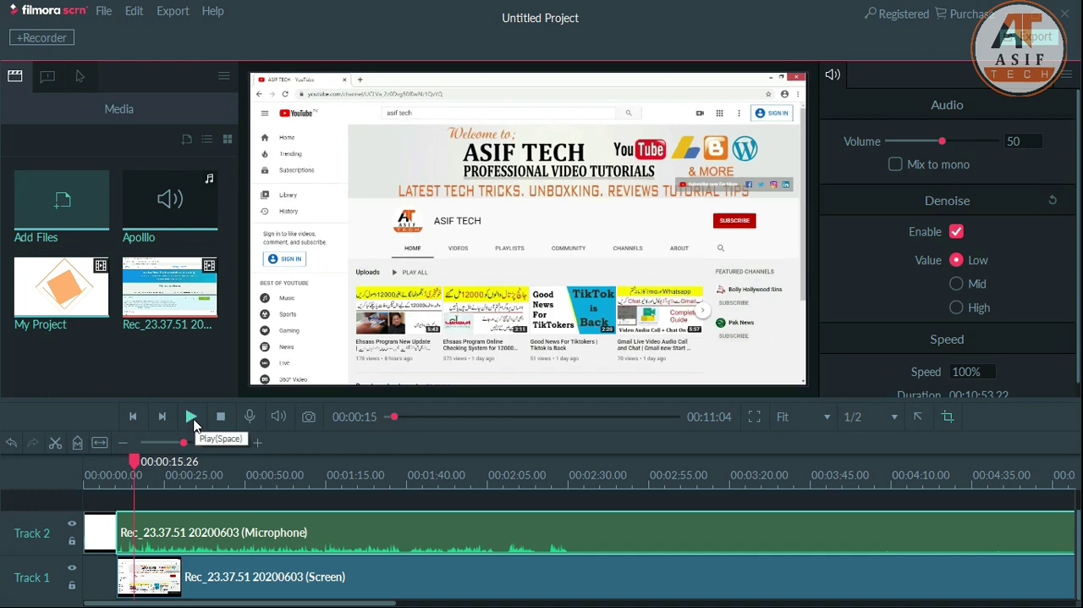
- Set the microphone clip's denoise value to High and play a short stretch from about 14 seconds
click(129, 480)
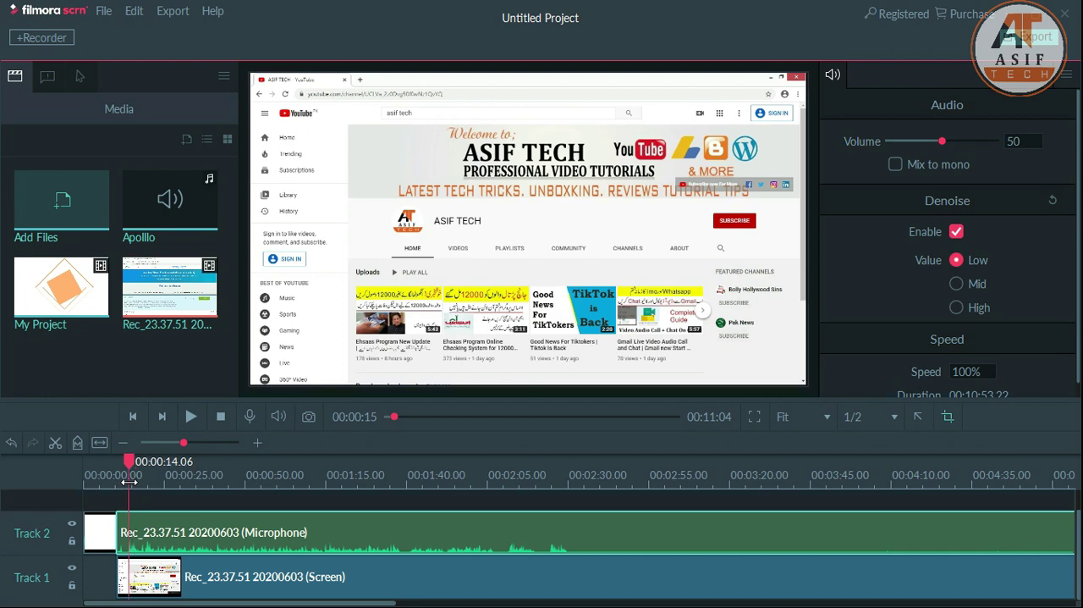
click(956, 308)
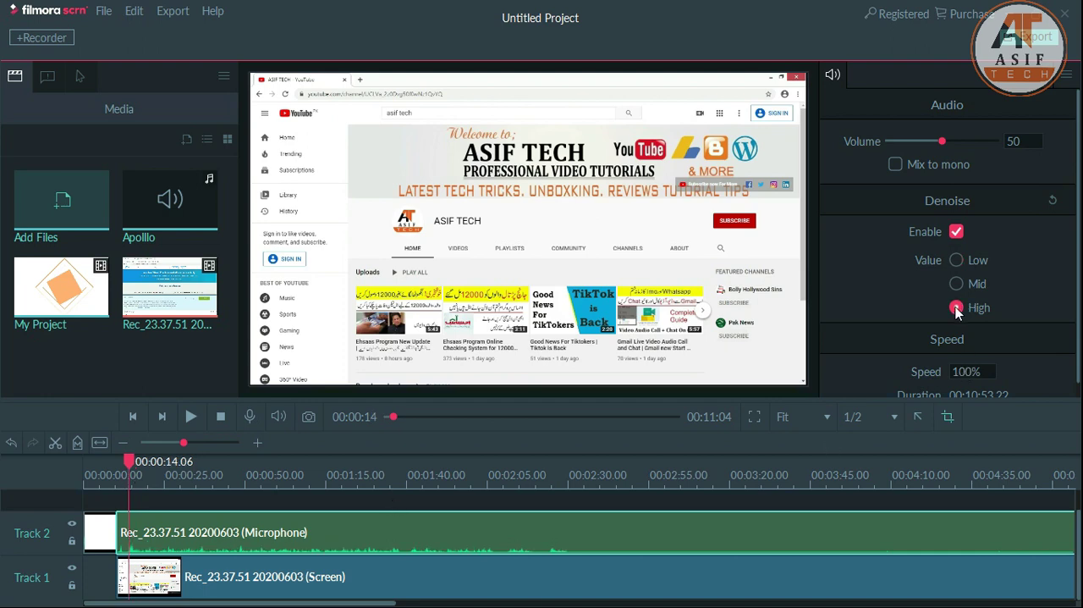
scroll(387, 505, right, 2)
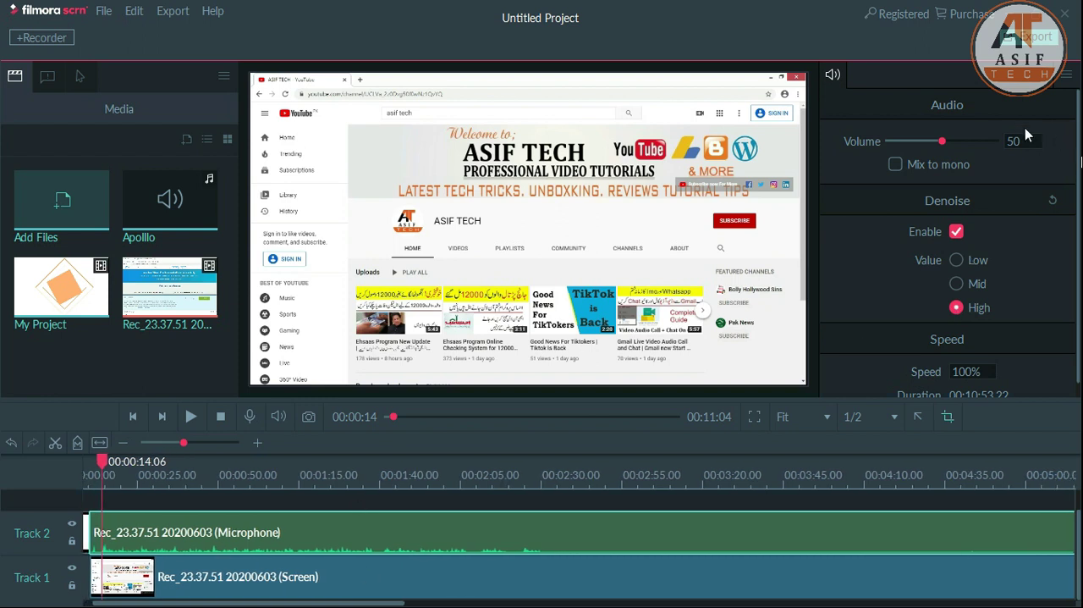
drag(972, 144, 982, 141)
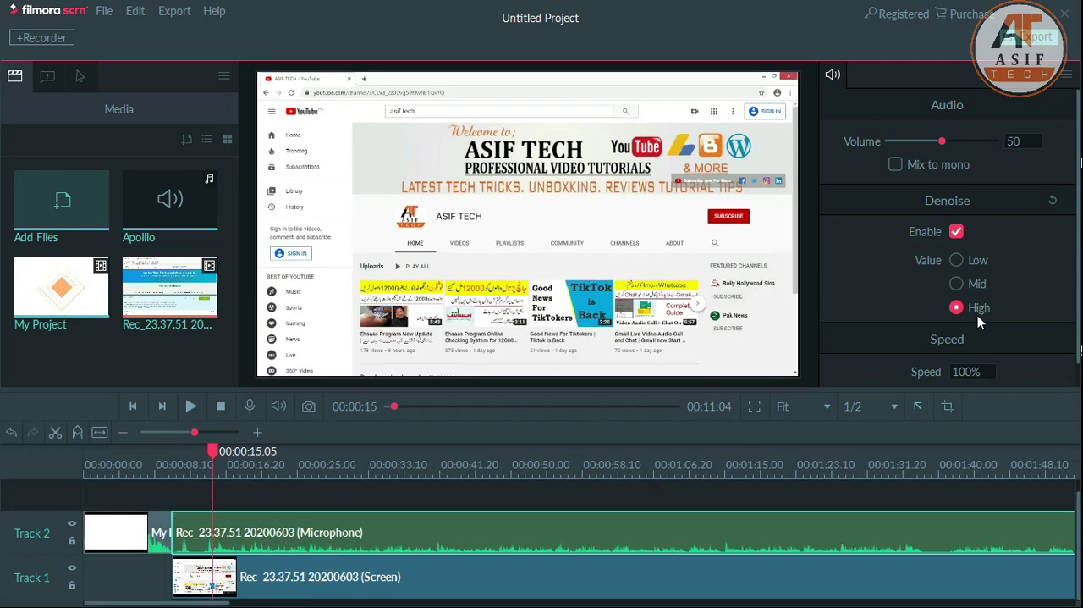
click(203, 474)
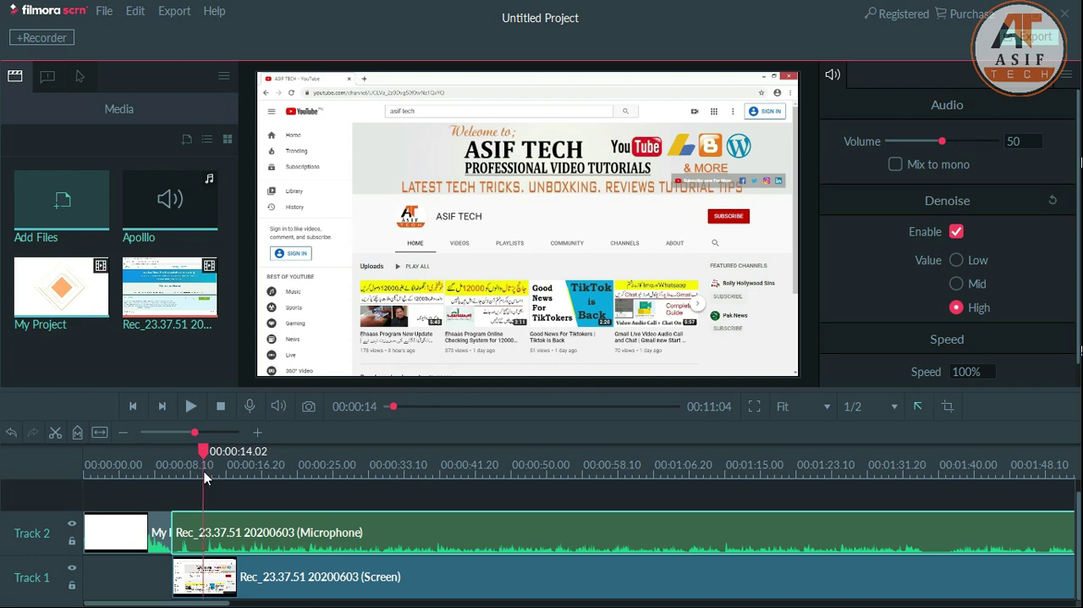
key(space)
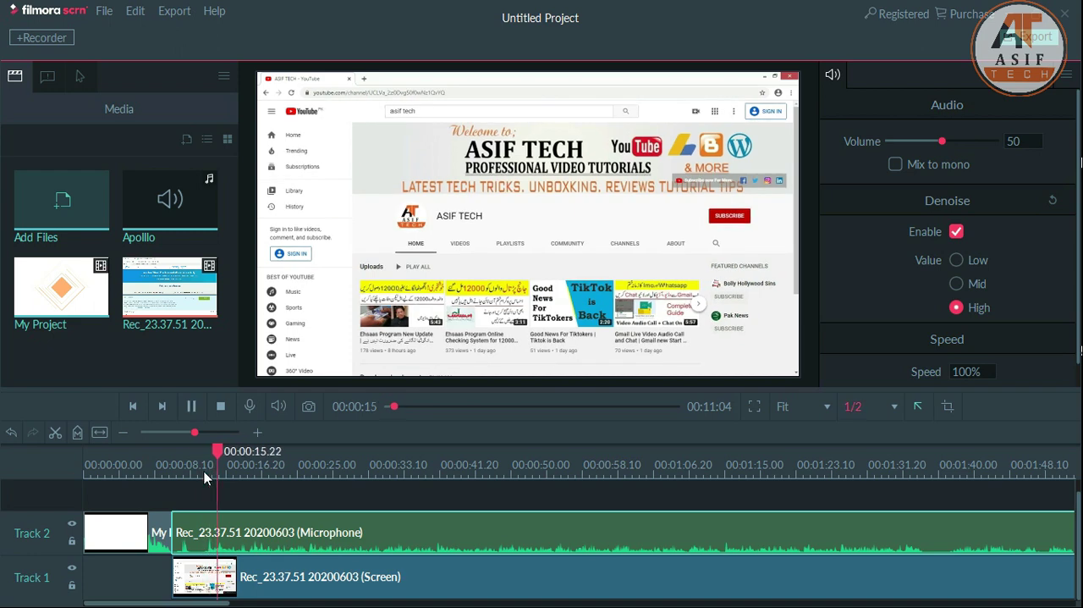
key(space)
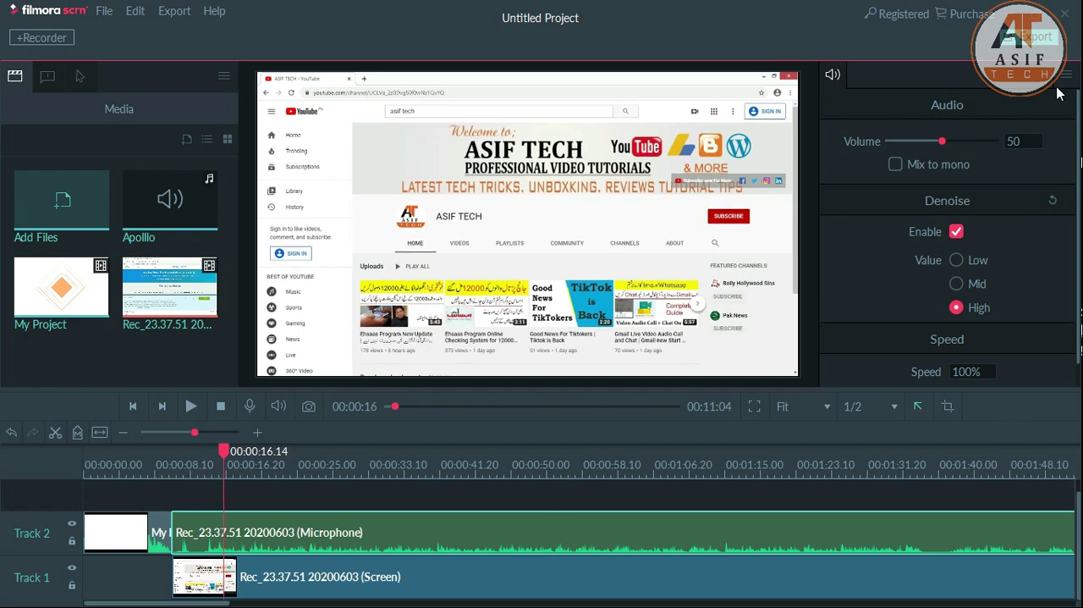
- Raise the microphone clip's volume to 93 and play a short stretch from about 15 seconds
click(987, 141)
click(209, 467)
key(space)
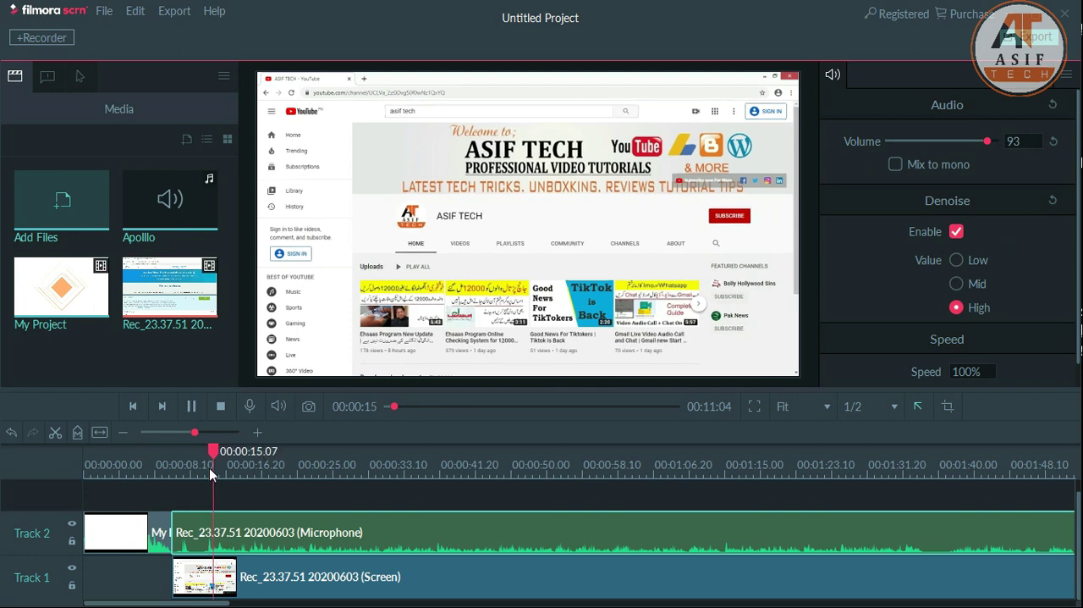
key(space)
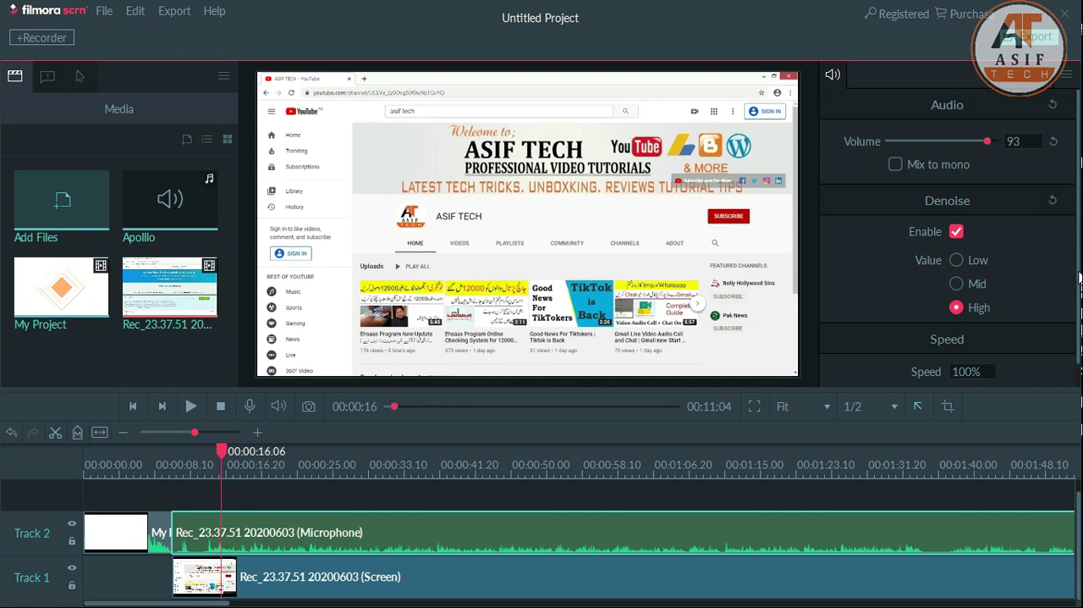
- Deselect the clips and briefly play the timeline from about 12 seconds, stopping at 00:00:12.17
scroll(1074, 315, down, 1)
scroll(1073, 303, up, 1)
click(258, 494)
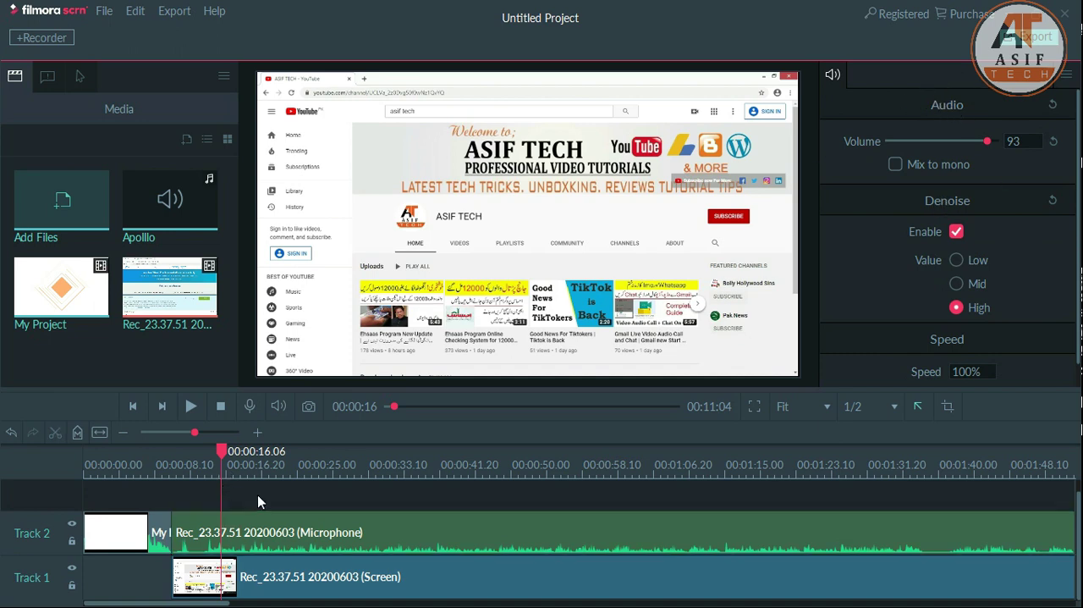
click(187, 466)
key(space)
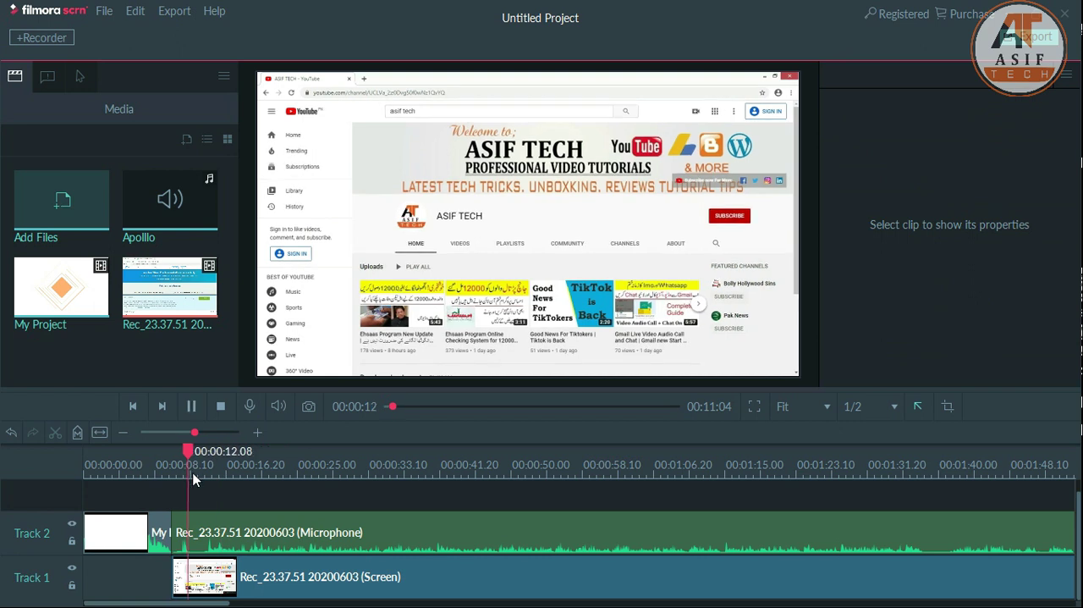
key(space)
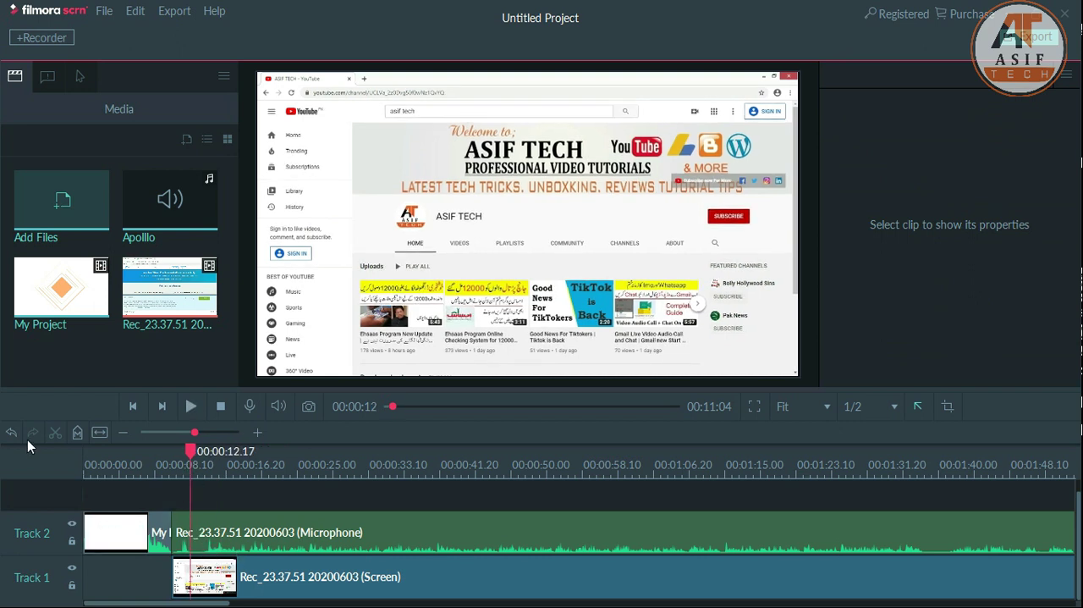
- Split the recording's microphone and screen clips at 00:00:12.17 and again at 00:00:14.02
click(219, 565)
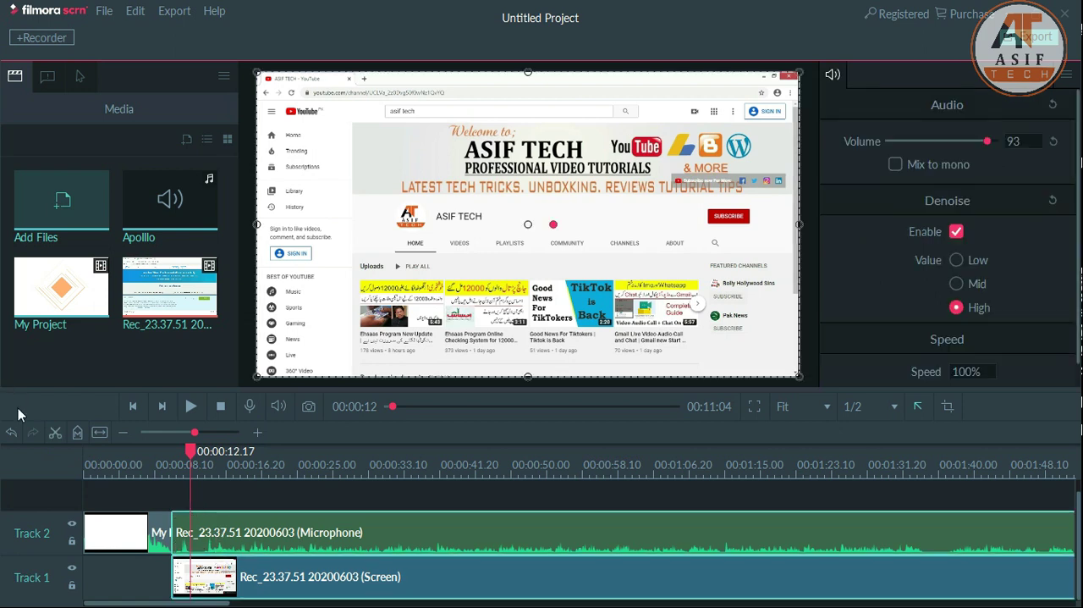
click(55, 434)
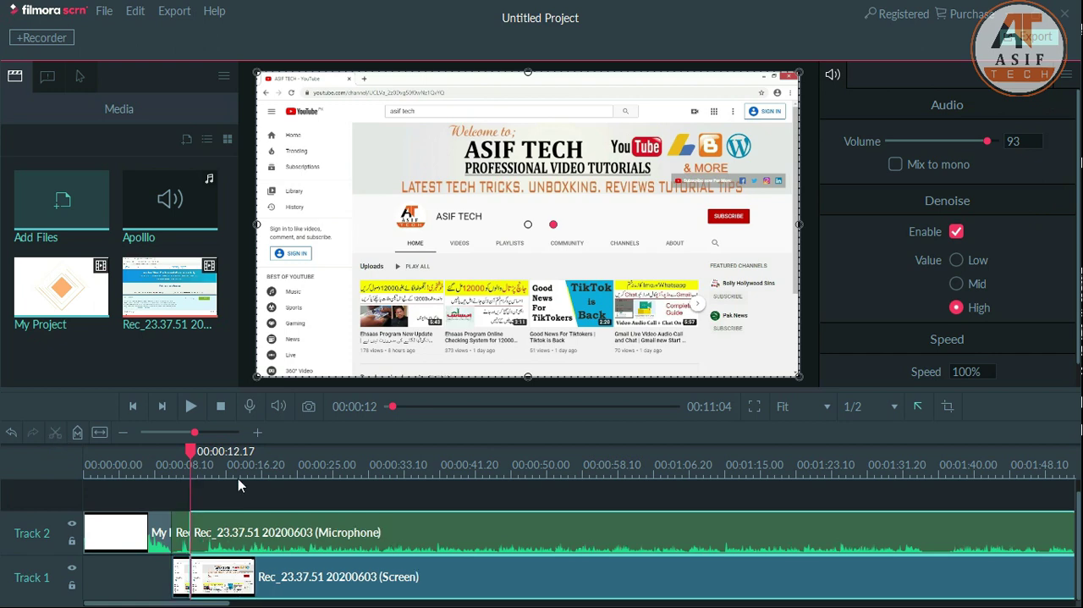
click(204, 467)
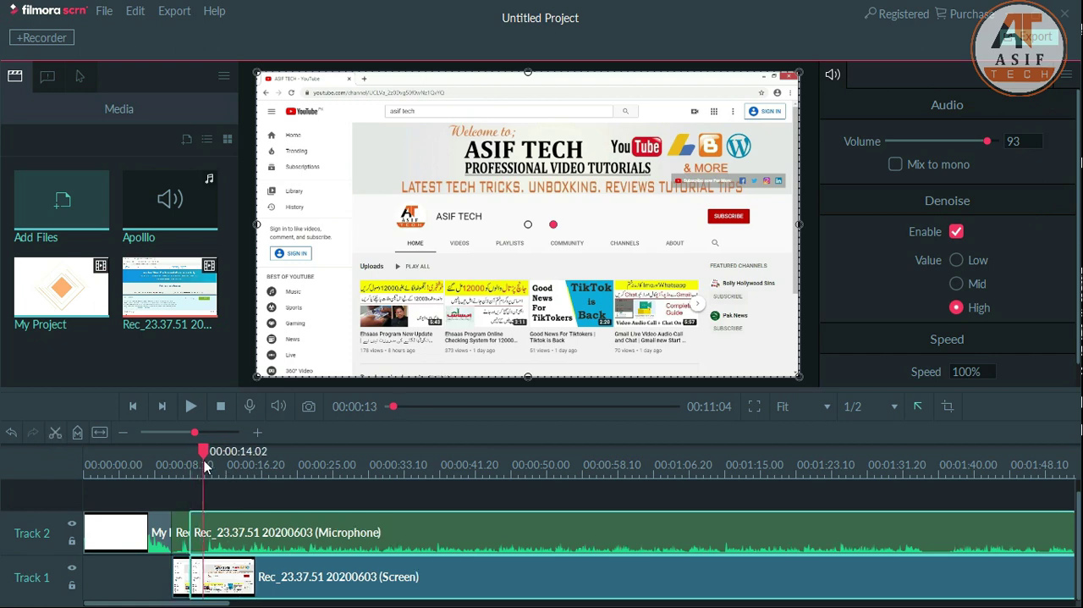
click(55, 433)
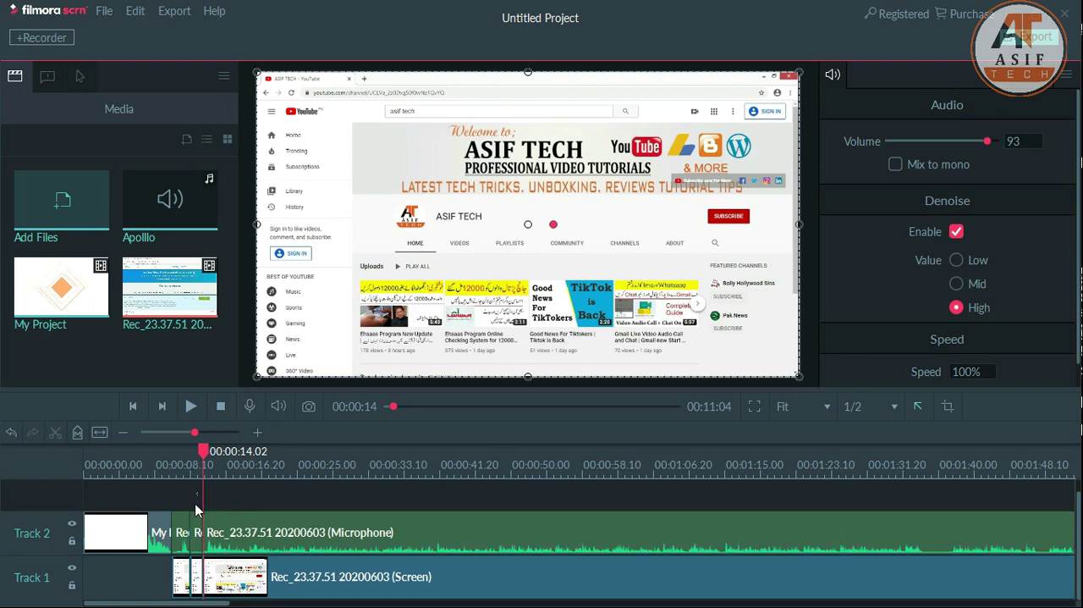
- Delete the short microphone and screen segments between the two cuts
drag(195, 505, 199, 575)
right_click(200, 533)
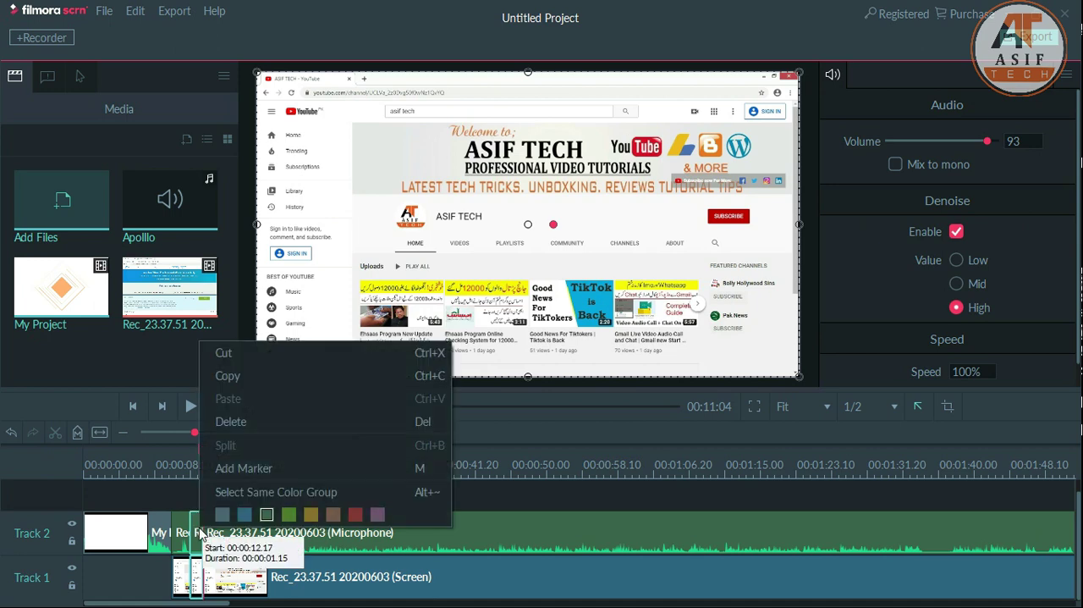
click(239, 422)
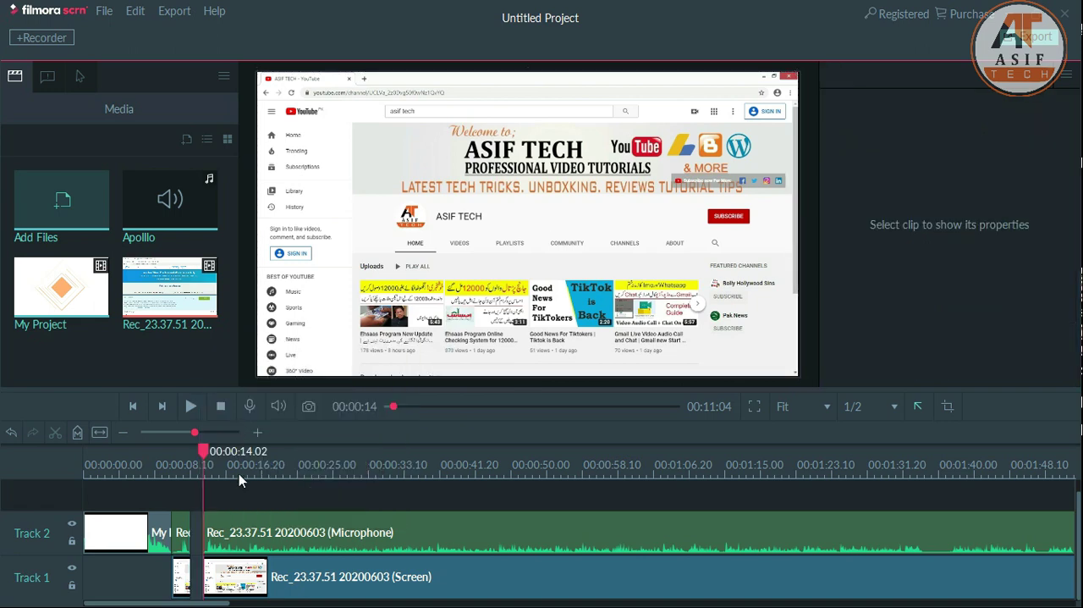
- Undo the deletion of the middle segments and the split at 00:00:14.02
key(ctrl+z)
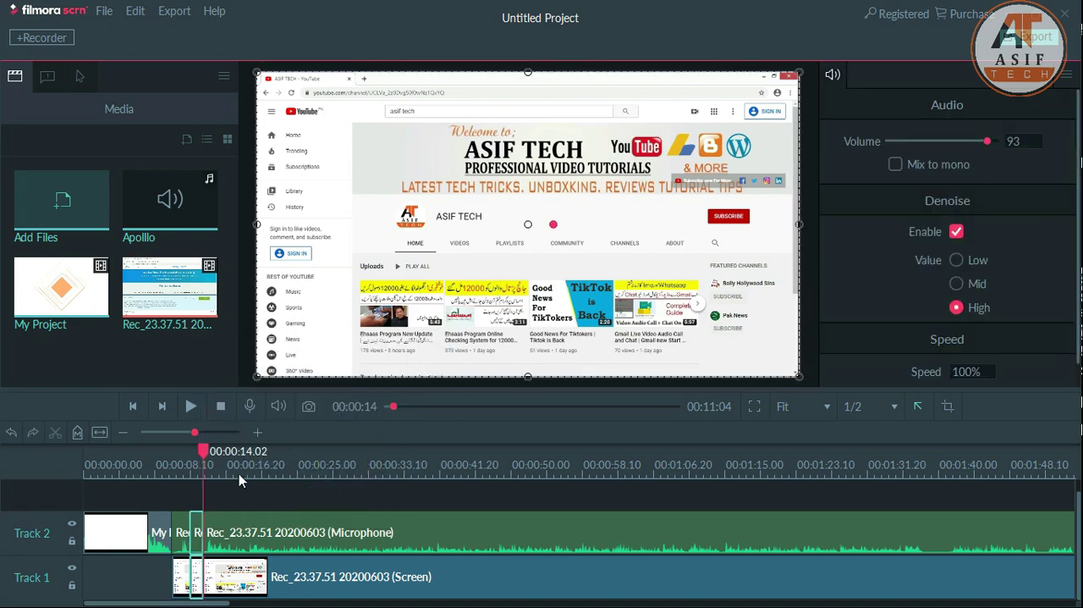
key(ctrl+z)
click(199, 494)
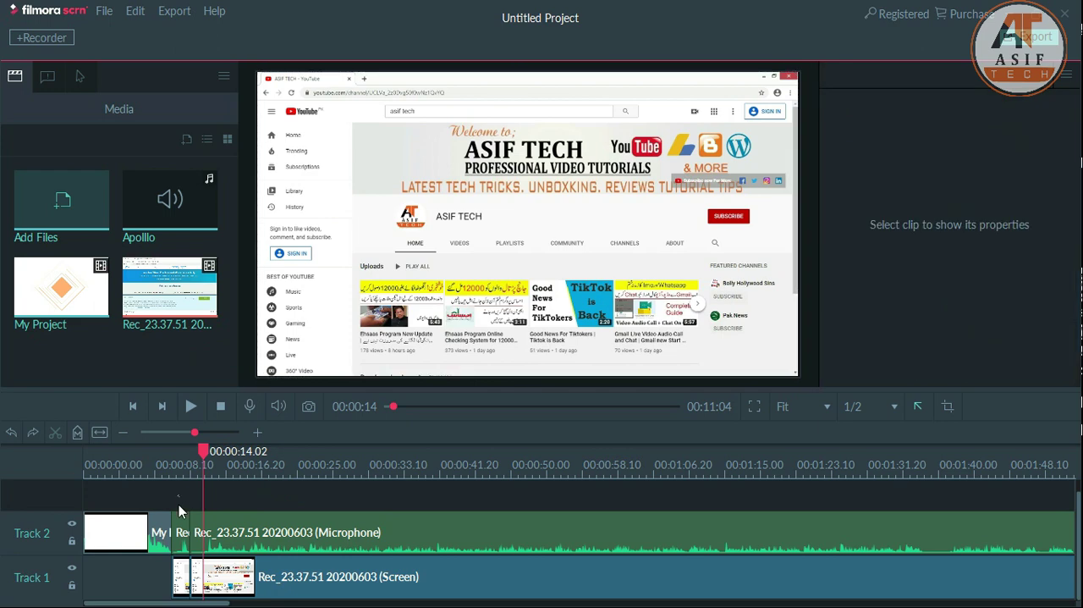
- Try pasting a copy of the first short segment on Track 3 at 00:00:14.02, and undo back to the unsplit recording
click(180, 581)
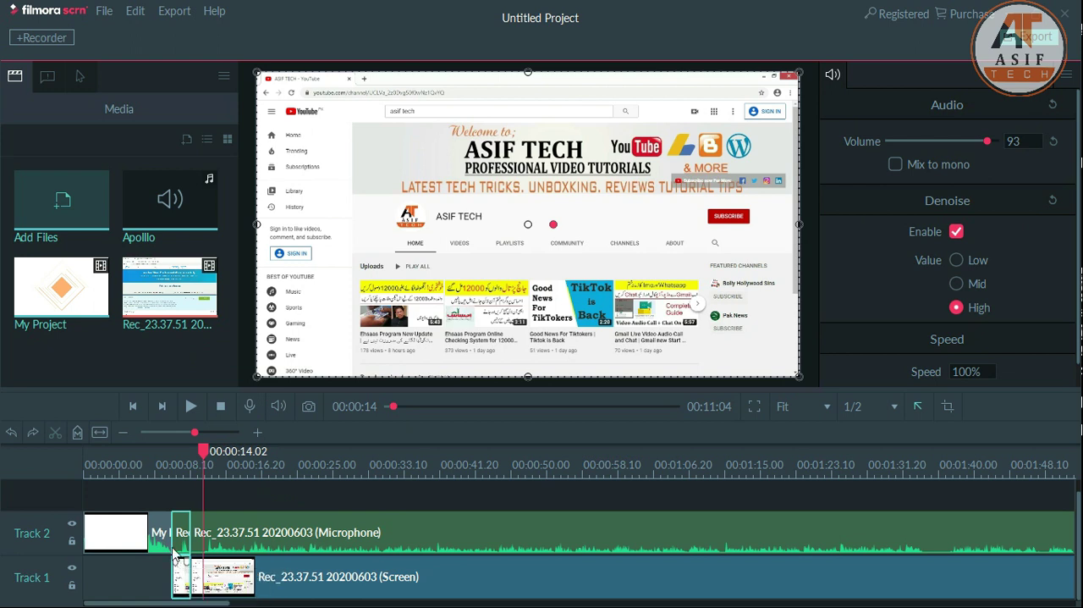
click(233, 488)
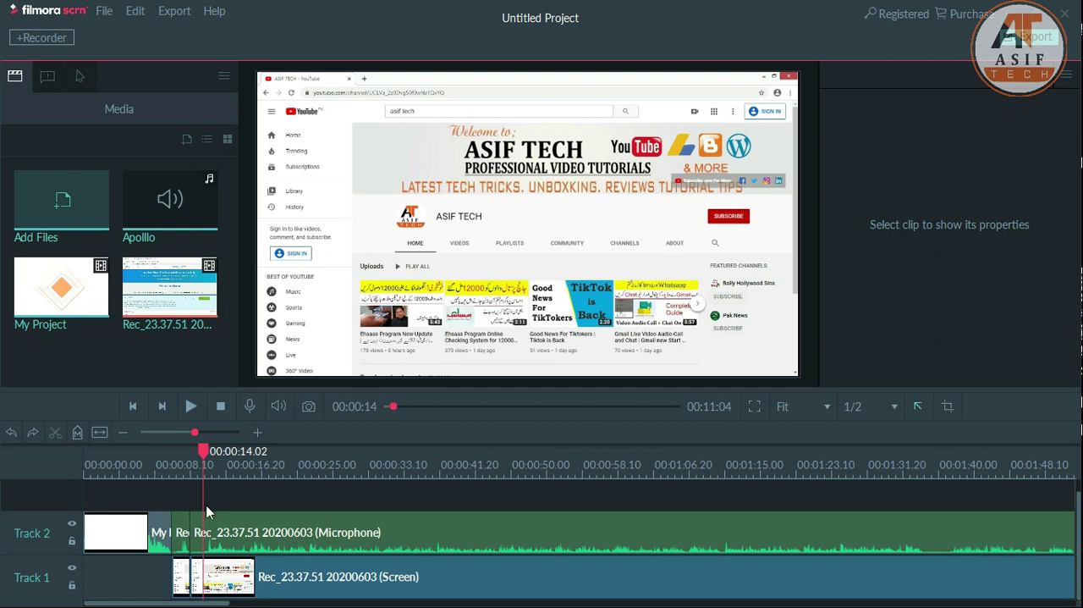
key(ctrl+v)
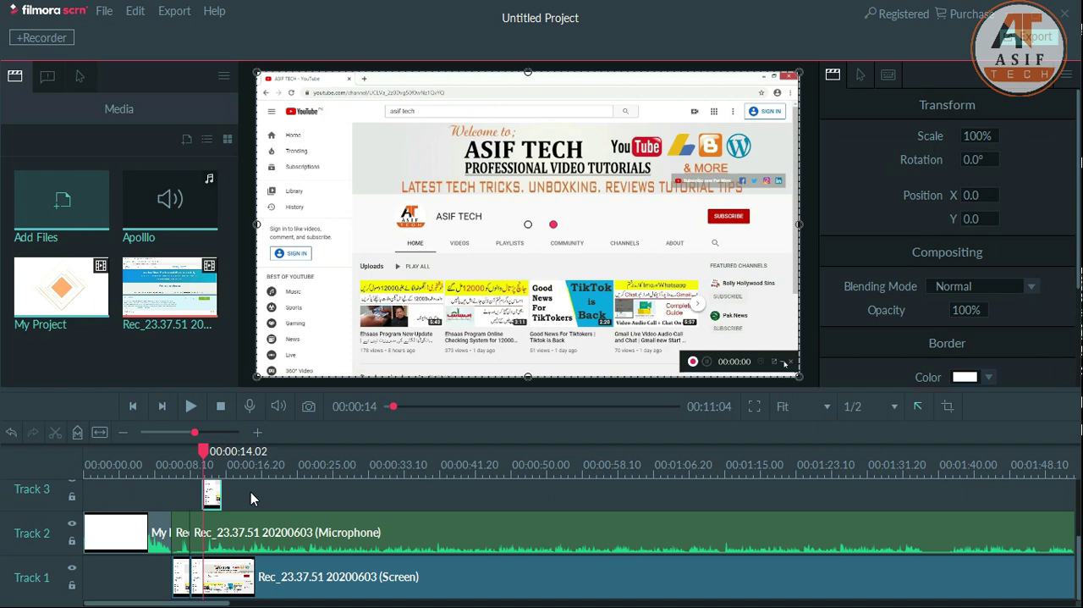
key(Delete)
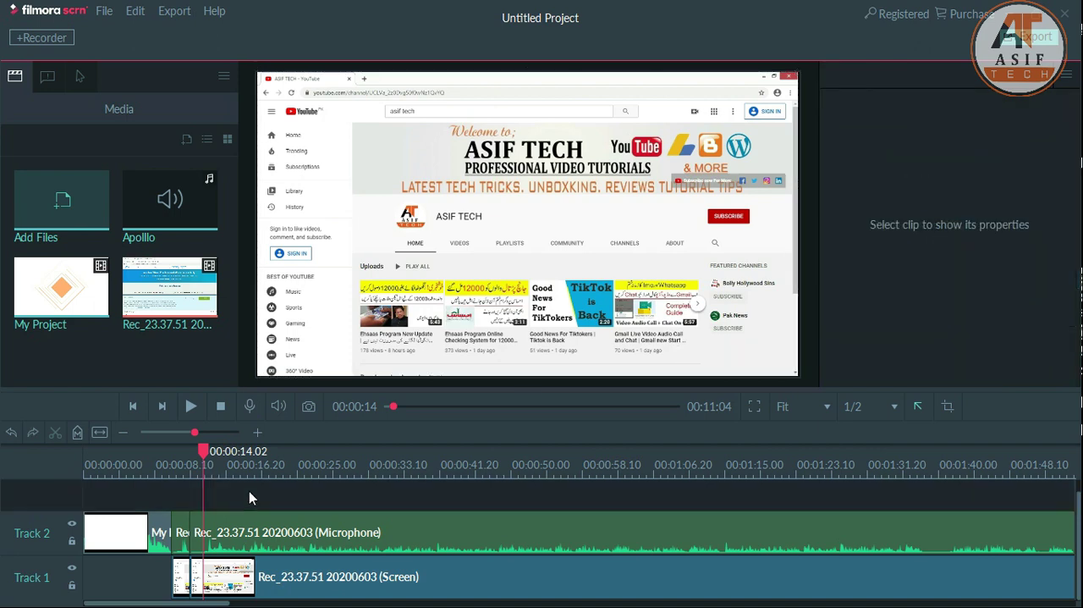
key(ctrl+z)
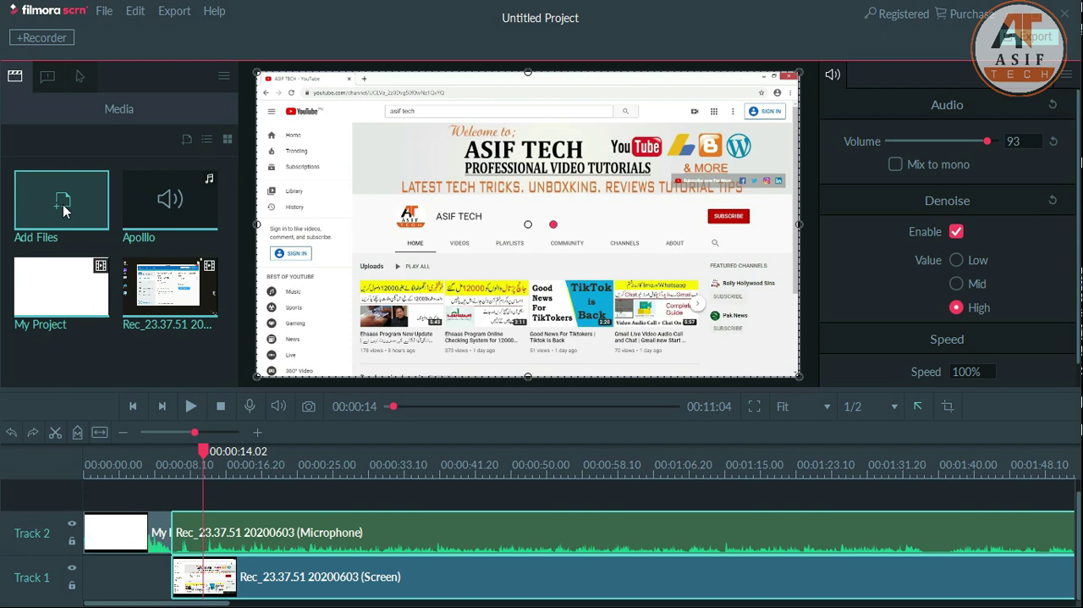
- Add the plain text caption to Track 3 at 00:00:14.02 and set its text colour to black
click(52, 79)
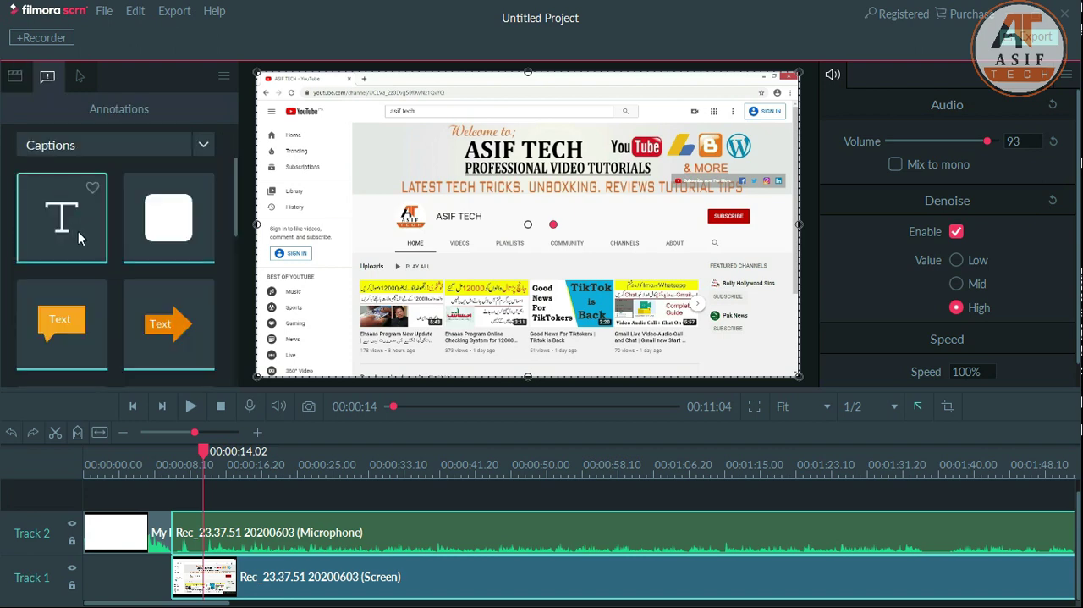
mouse_move(61, 220)
mouse_down()
mouse_move(217, 488)
mouse_move(202, 504)
mouse_up()
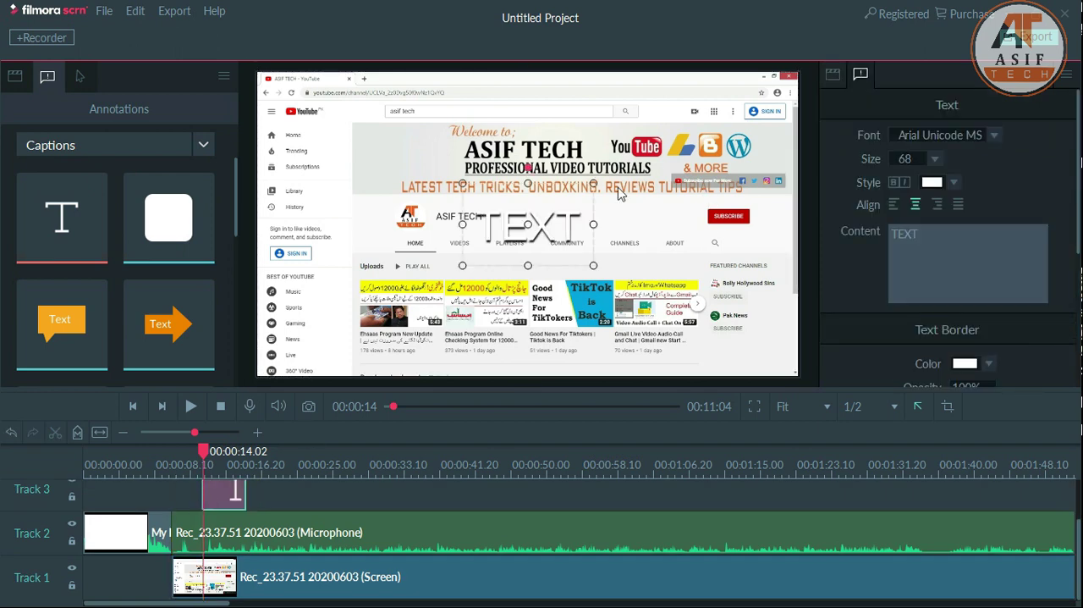
mouse_move(594, 183)
mouse_down()
mouse_move(580, 194)
mouse_move(598, 190)
mouse_up()
click(957, 182)
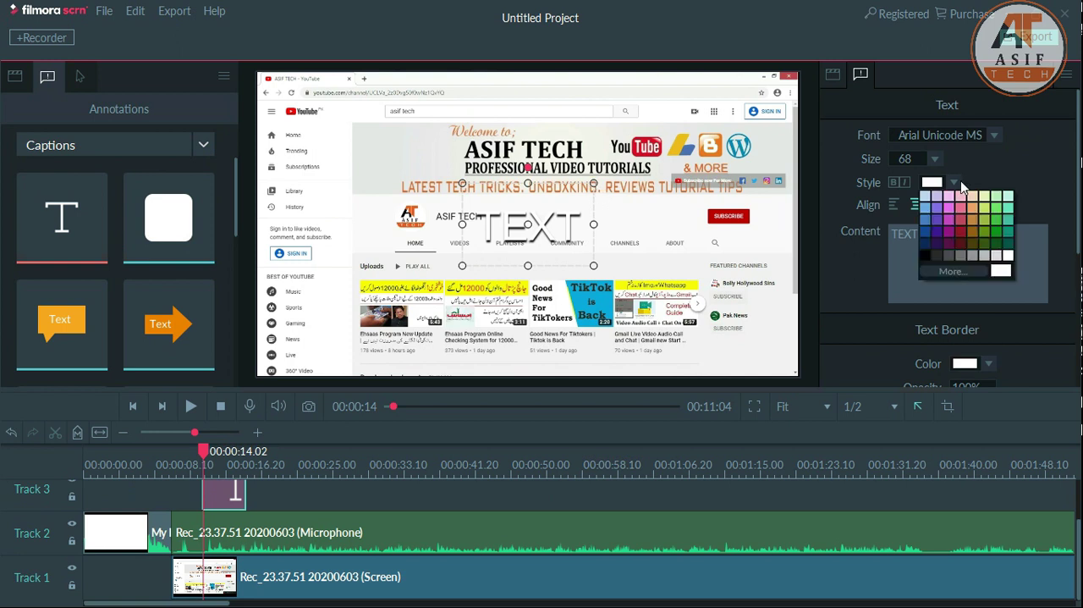
click(924, 255)
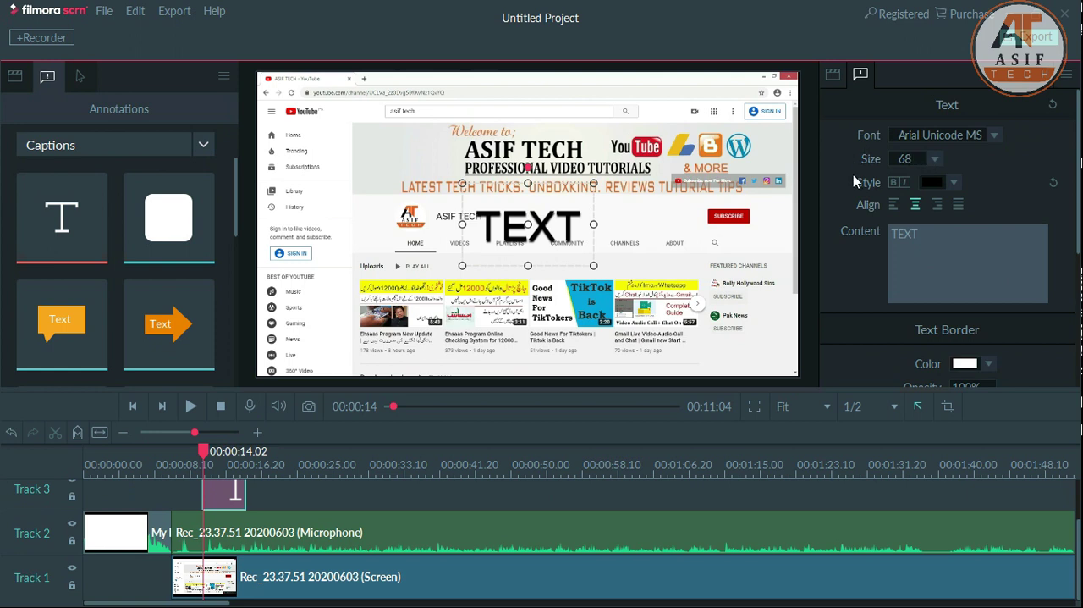
- Set the text caption's font to Arial Black Normal and look over its text border settings
click(996, 136)
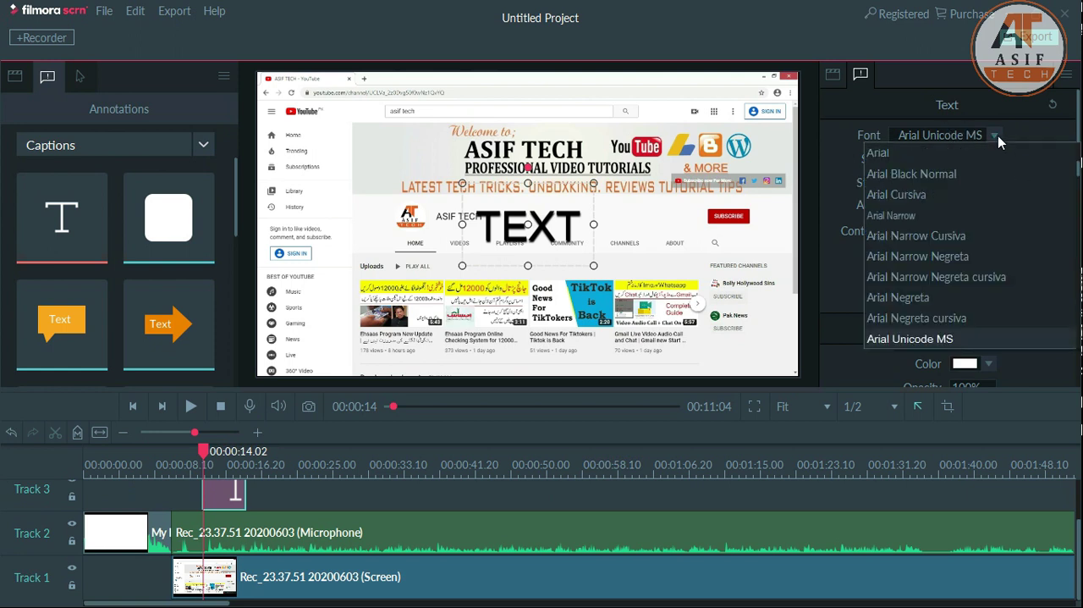
click(928, 173)
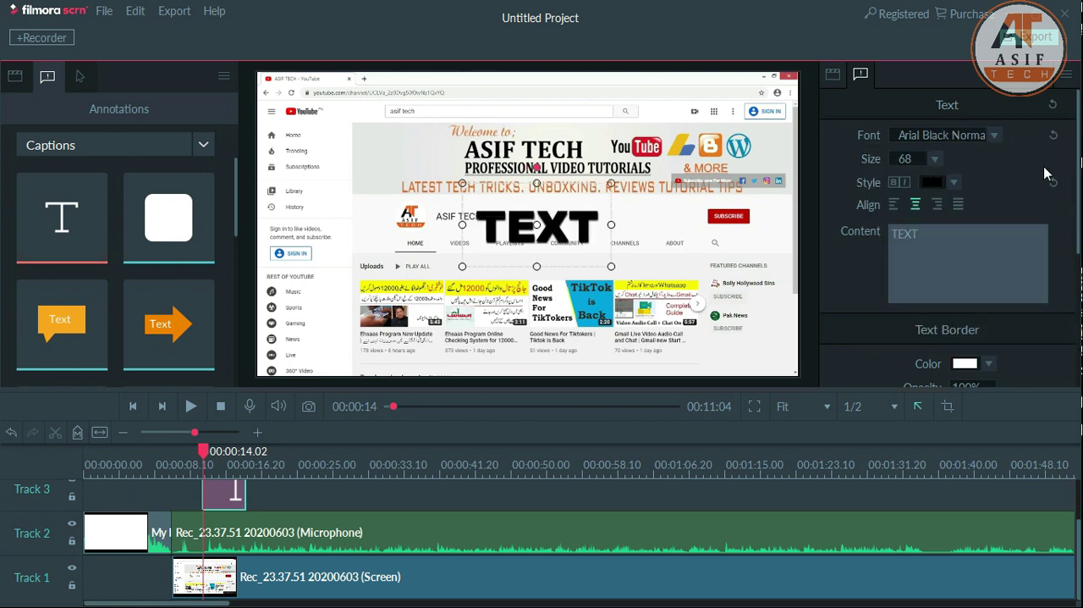
scroll(1030, 259, down, 3)
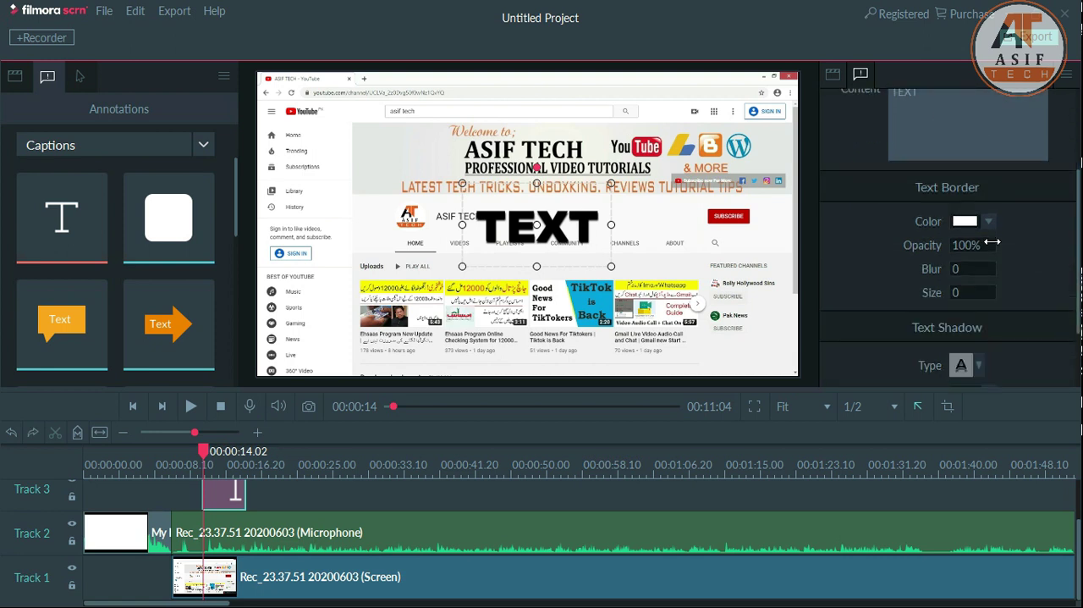
click(963, 269)
drag(1079, 264, 1080, 169)
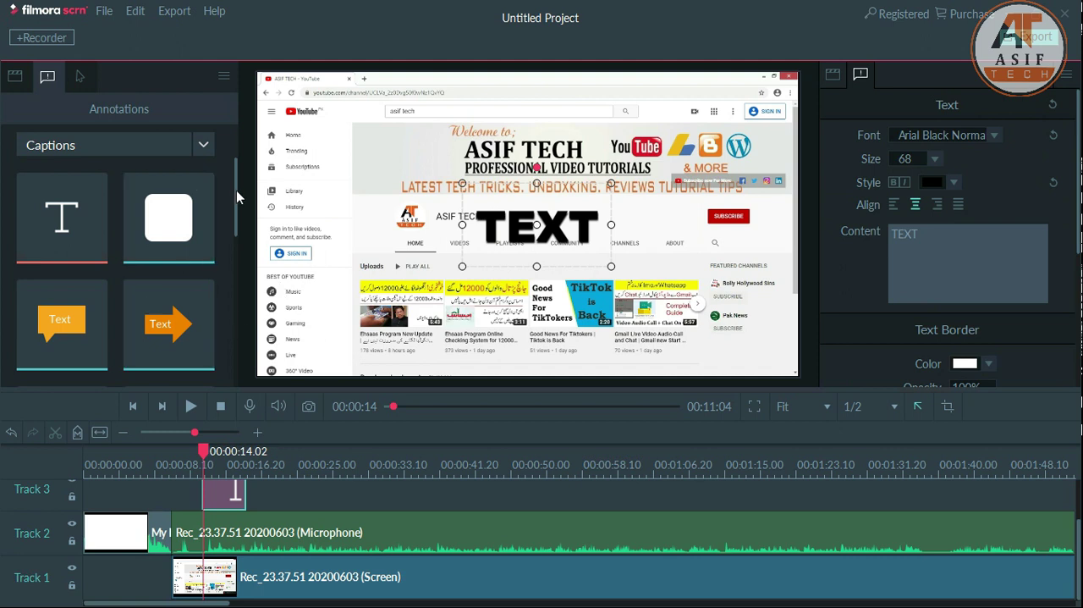
- View the available cursor effects, and delete the text caption from Track 3 with the playhead at 00:00:16.25
mouse_move(236, 190)
mouse_down()
mouse_move(243, 354)
mouse_move(248, 186)
mouse_up()
click(82, 76)
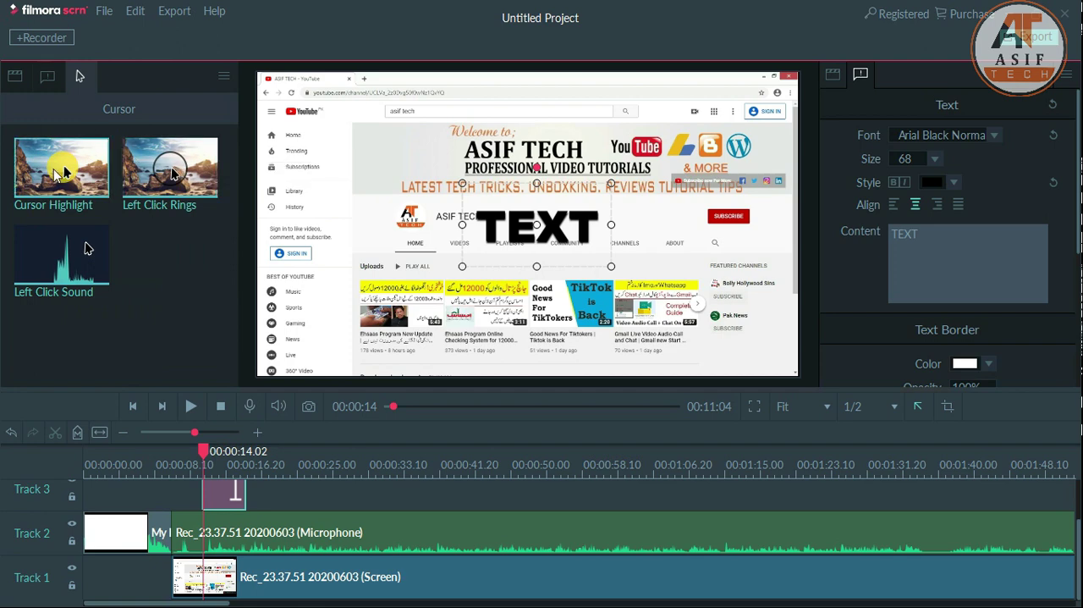
click(227, 463)
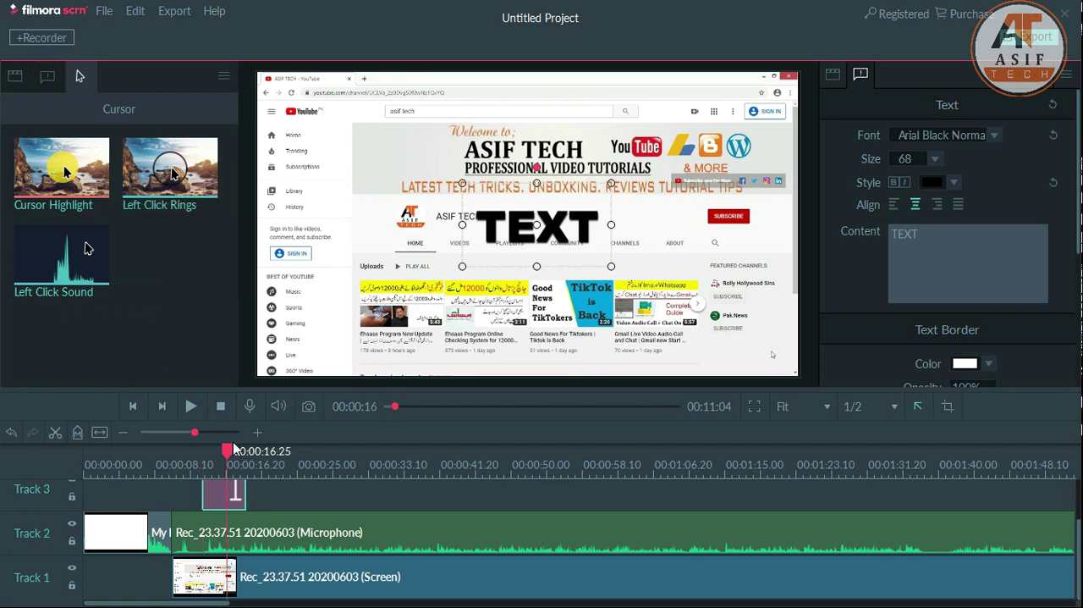
click(195, 497)
click(195, 492)
key(Delete)
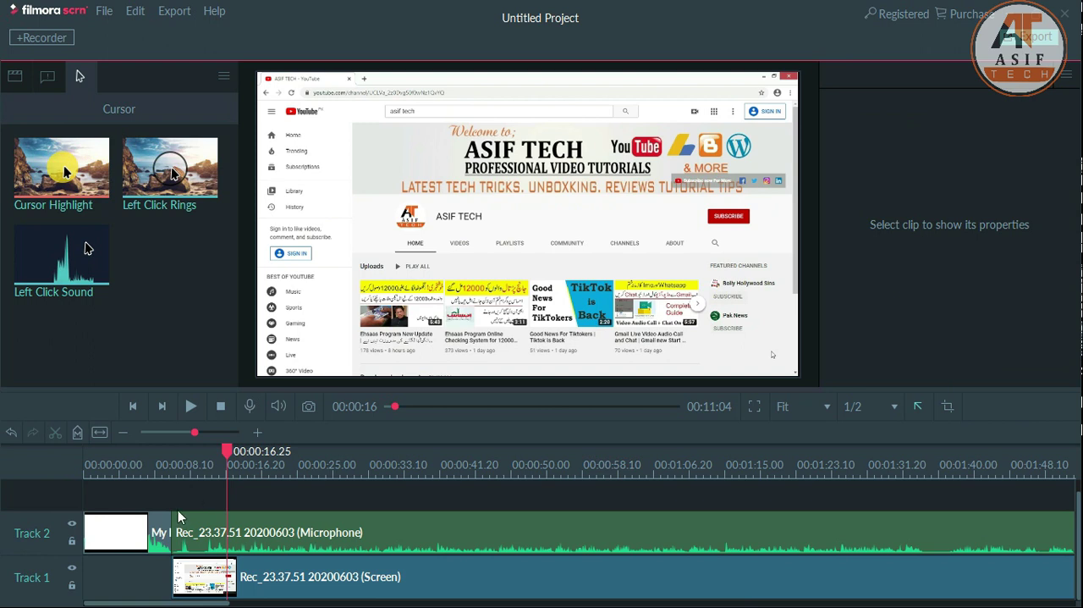
- Add the Apolllo audio file to Track 3 at 00:00:16.25 and play a short preview of it
click(11, 77)
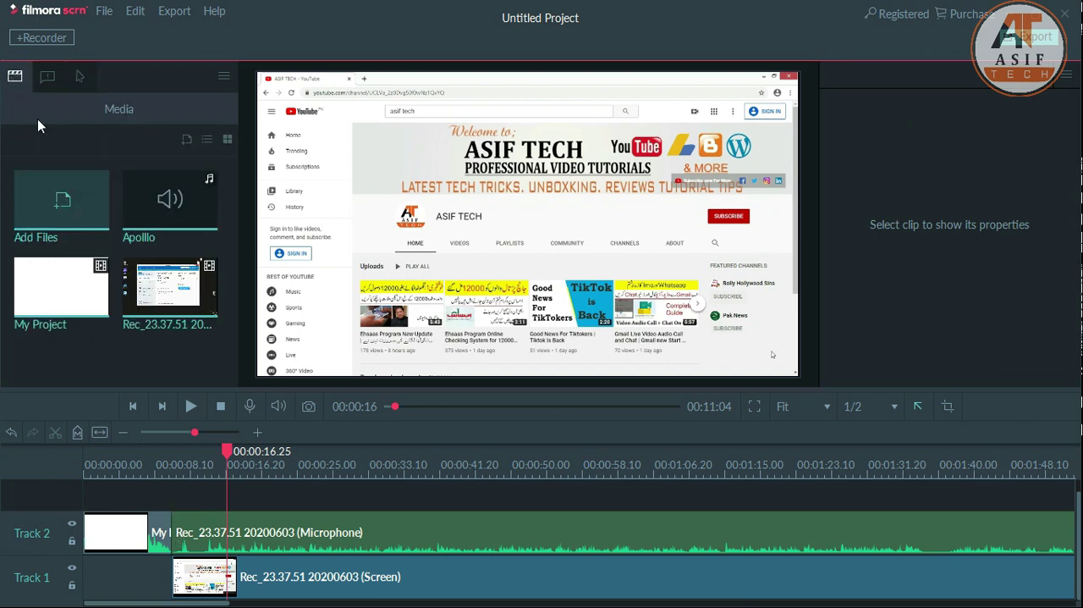
drag(174, 207, 233, 499)
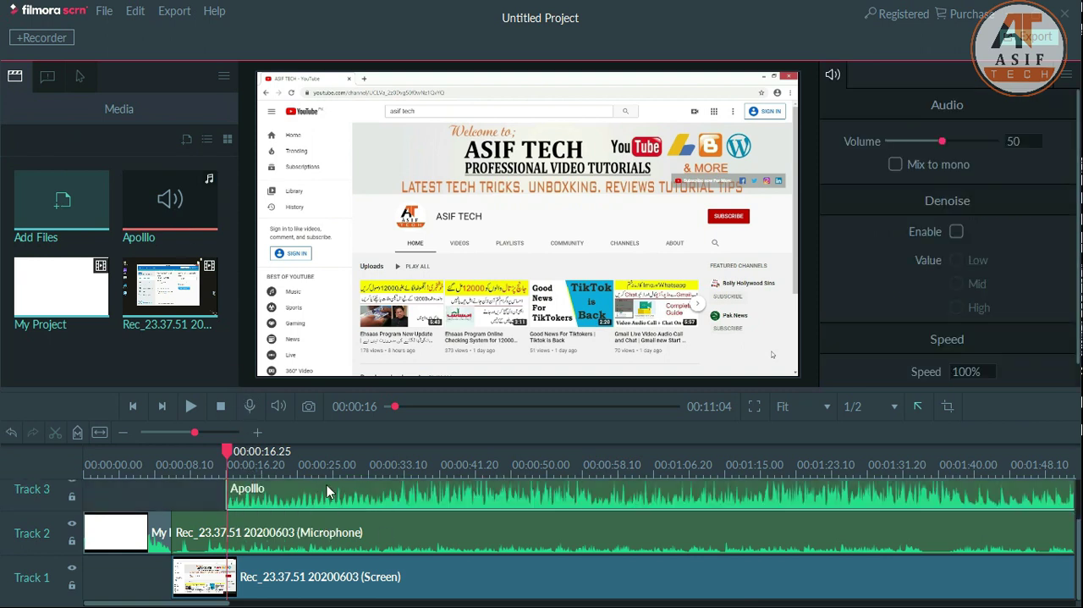
click(195, 407)
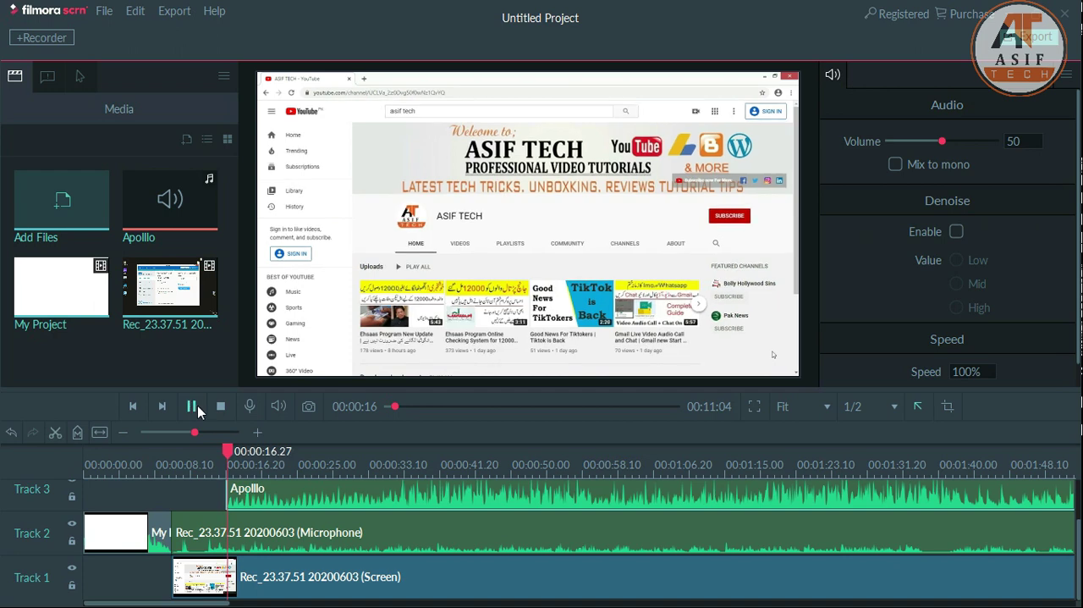
click(194, 406)
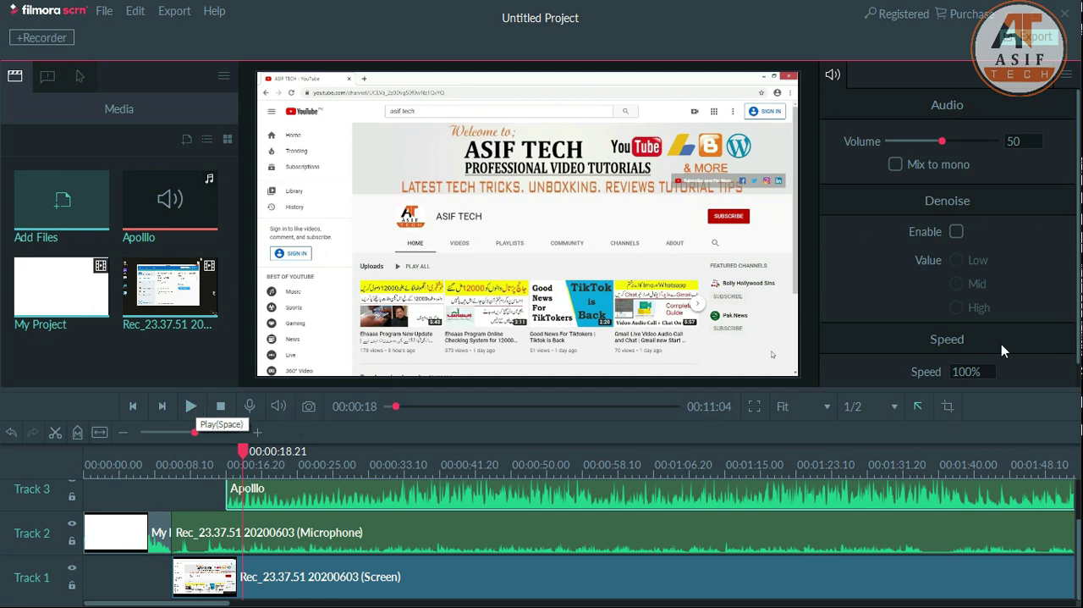
- Lower the Apolllo clip's volume to 12 and align its start with the beginning of the screen recording
click(909, 141)
drag(905, 139, 902, 140)
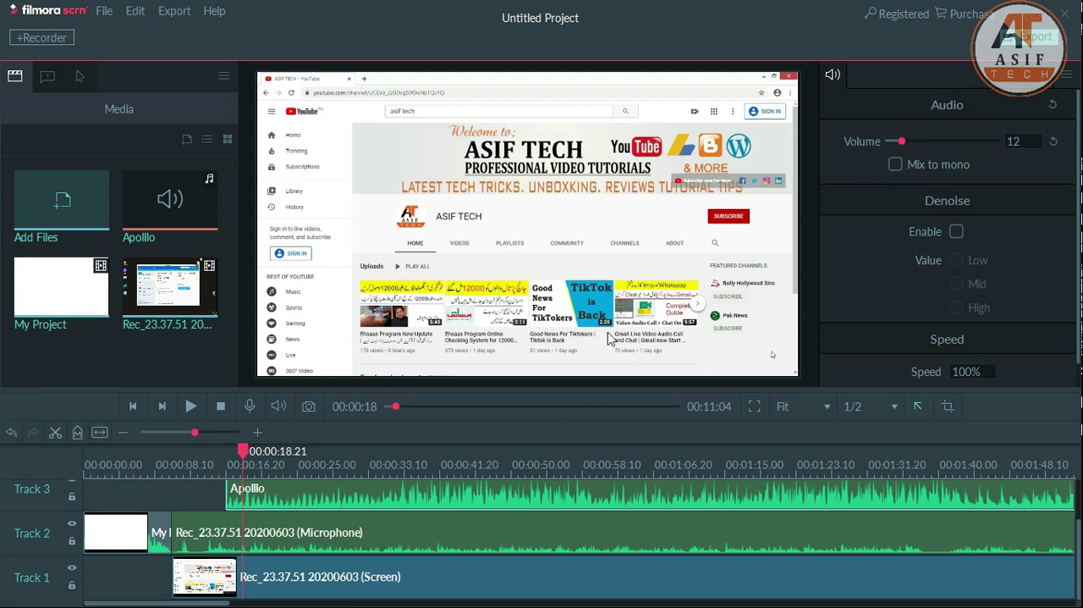
drag(286, 488, 234, 503)
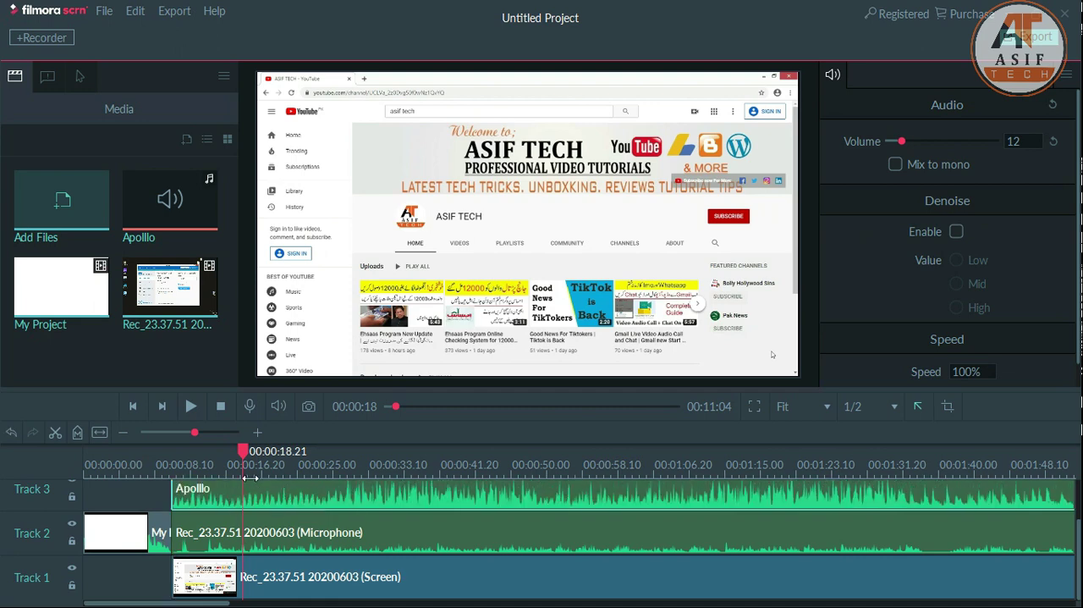
- Play back the recording with the quieter background music, jumping further along the timeline before pausing
key(space)
click(387, 468)
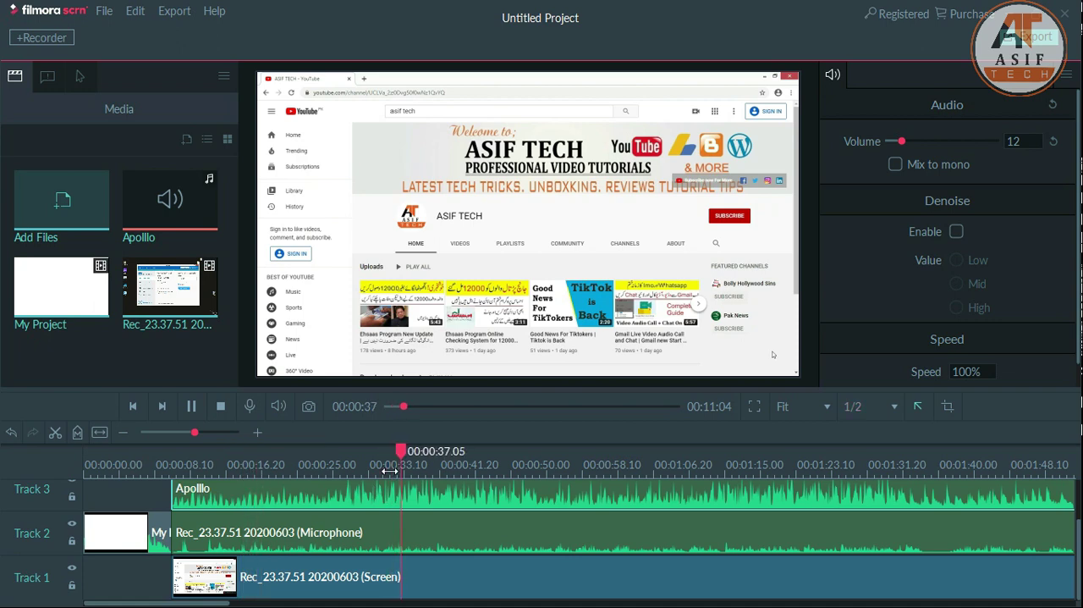
key(space)
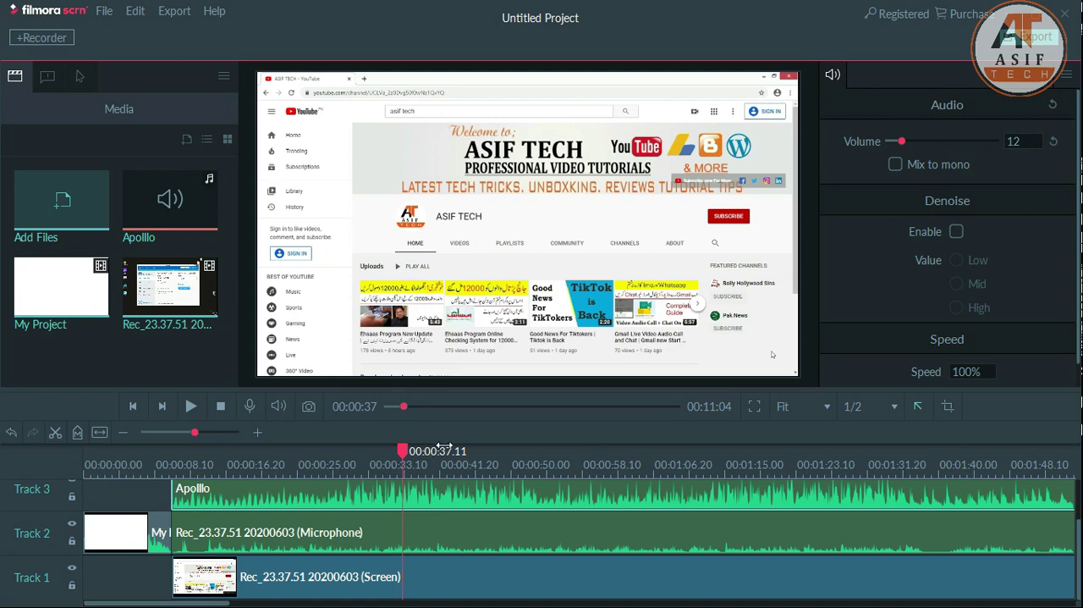
- Move the playhead to 00:02:35.16, just past the end of the Apolllo clip
drag(193, 434, 179, 436)
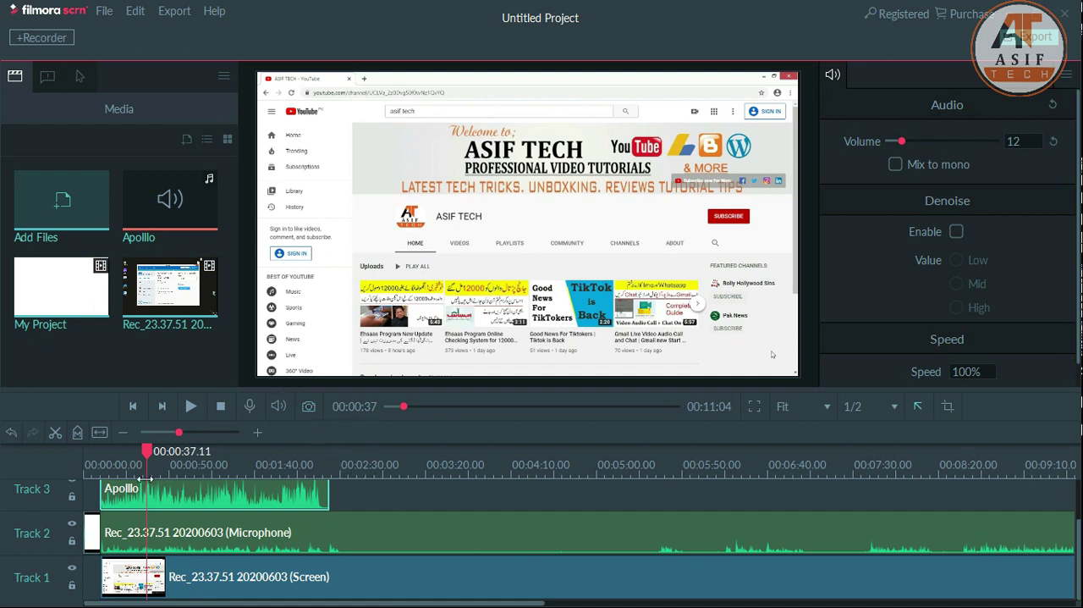
click(349, 465)
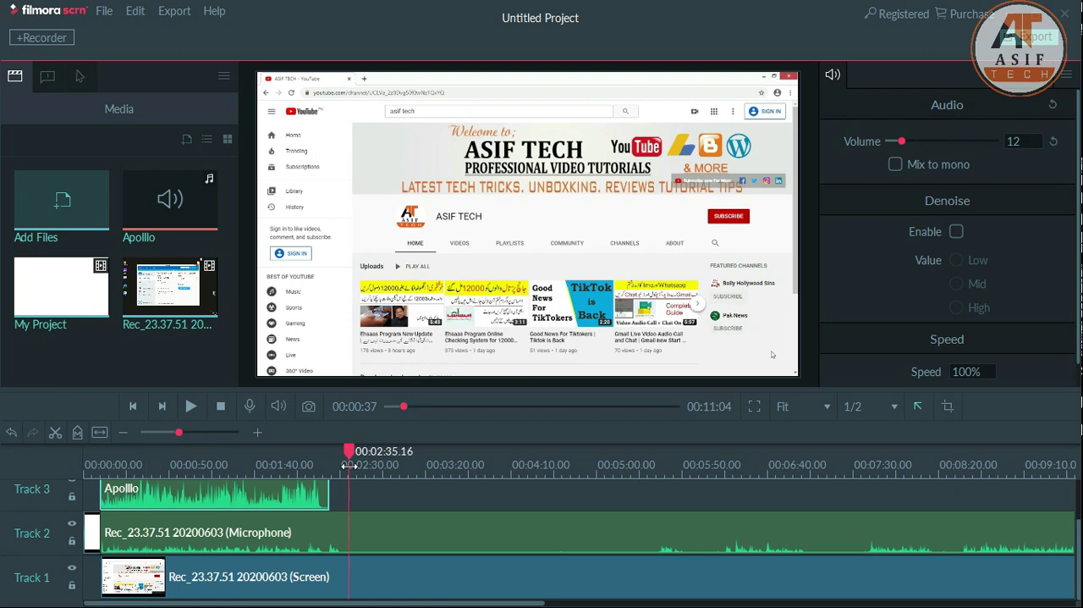